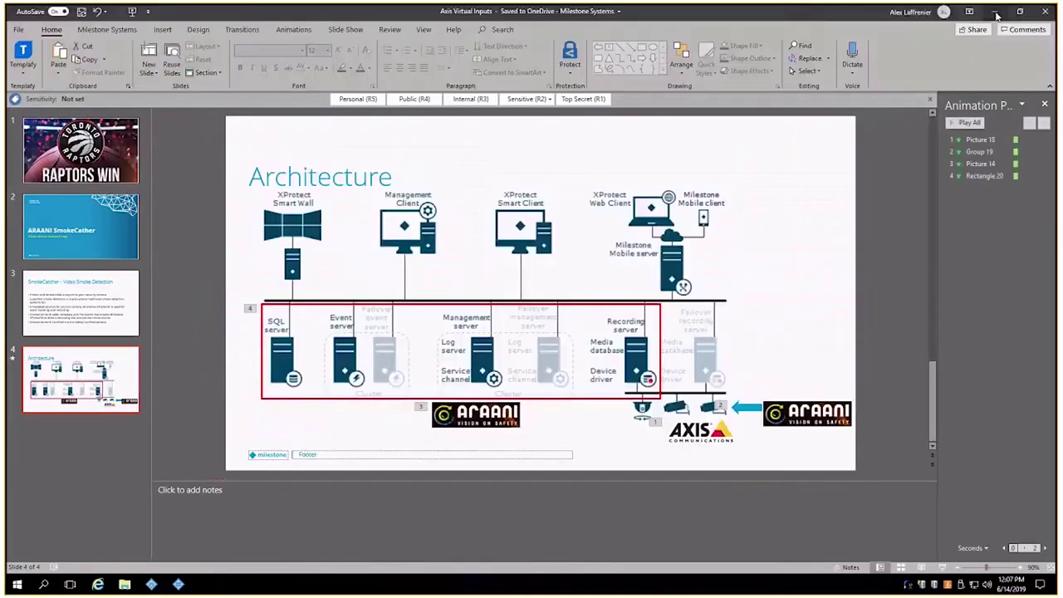
Step: Switch to the Axis camera's web page and install the app package SmokeCatcher_V2.02.02_artpec-6.eap on the camera
left_click(995, 12)
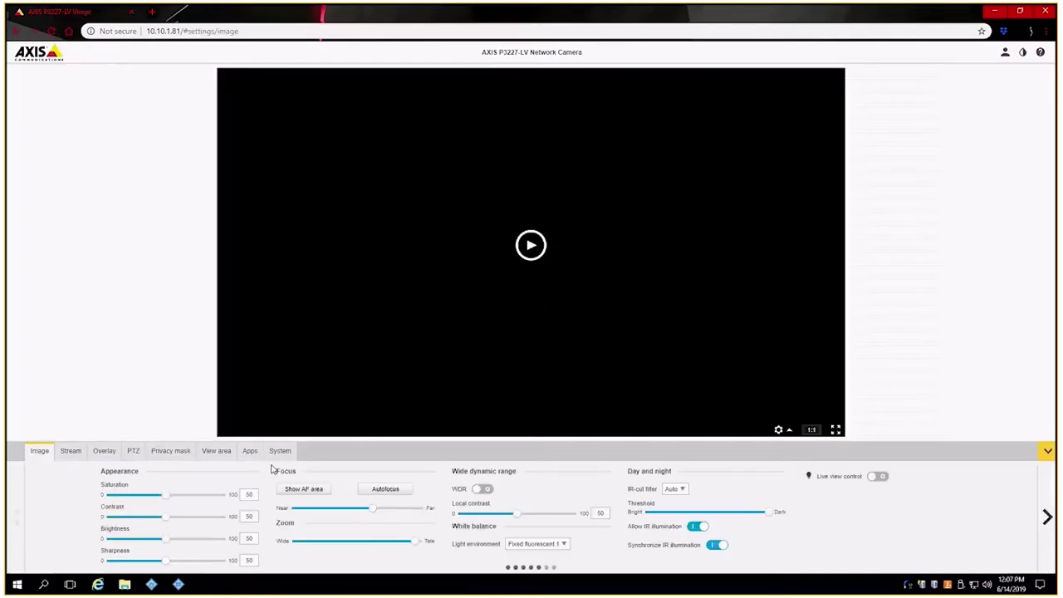
left_click(250, 451)
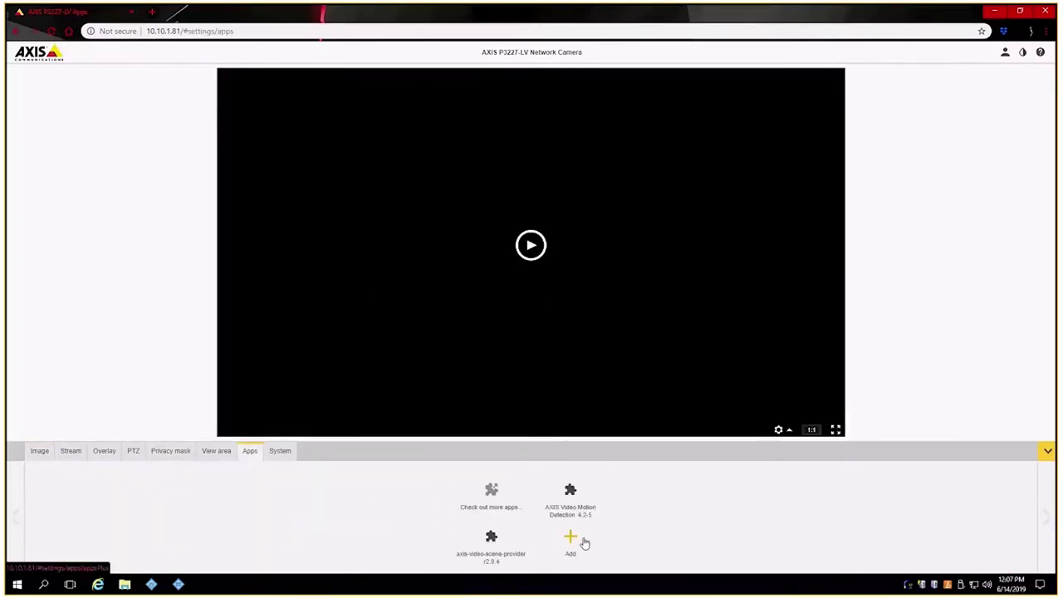
left_click(572, 540)
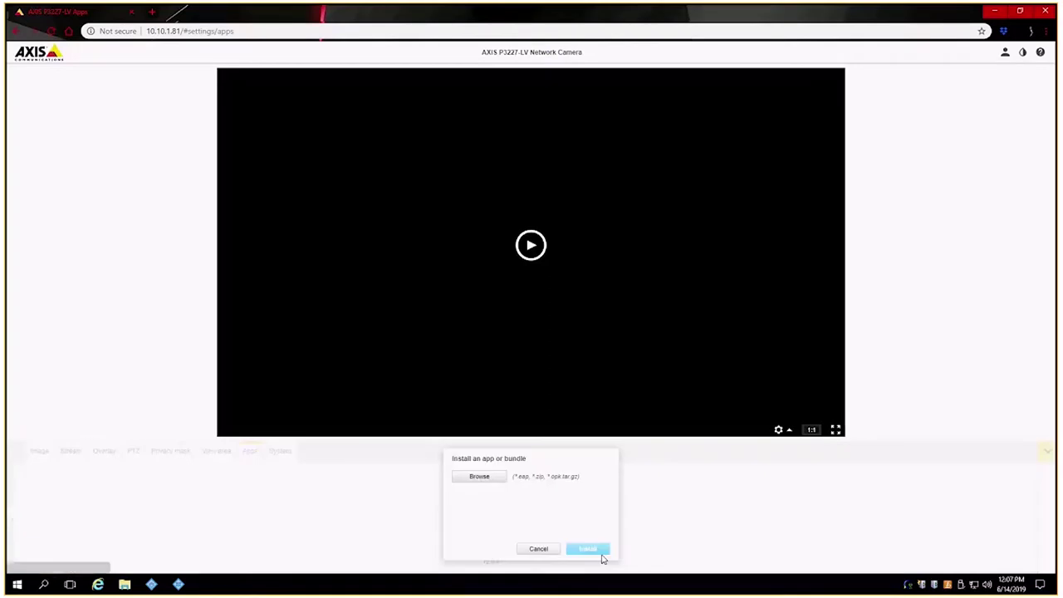
left_click(480, 477)
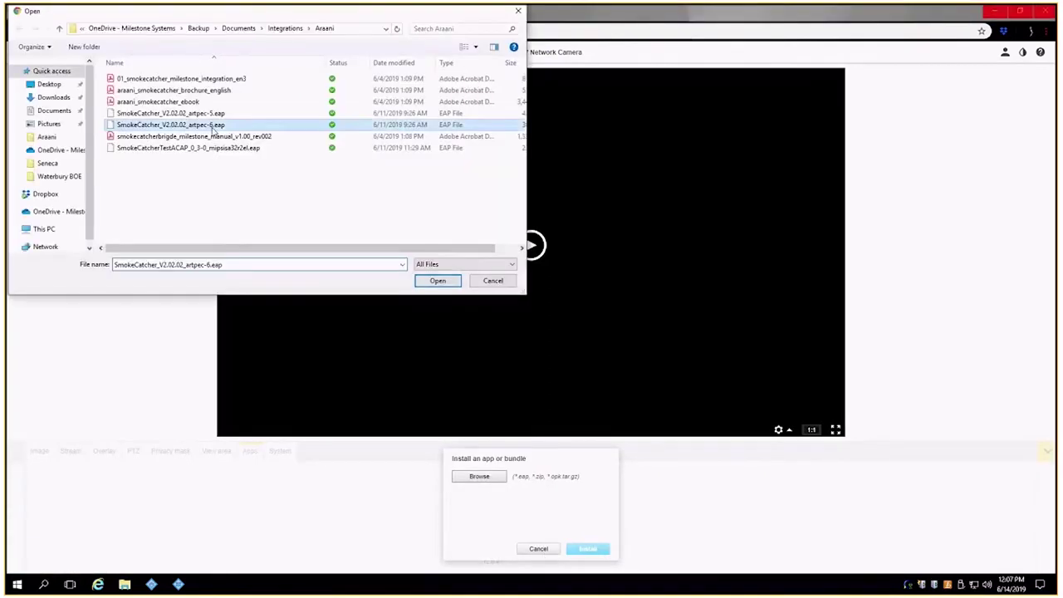
left_click(439, 285)
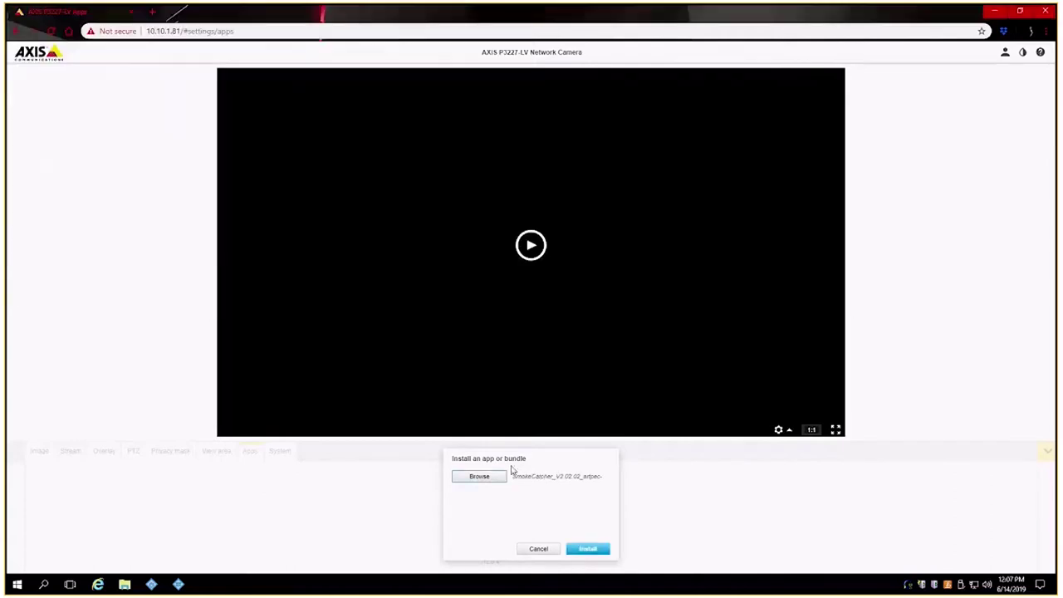
left_click(588, 549)
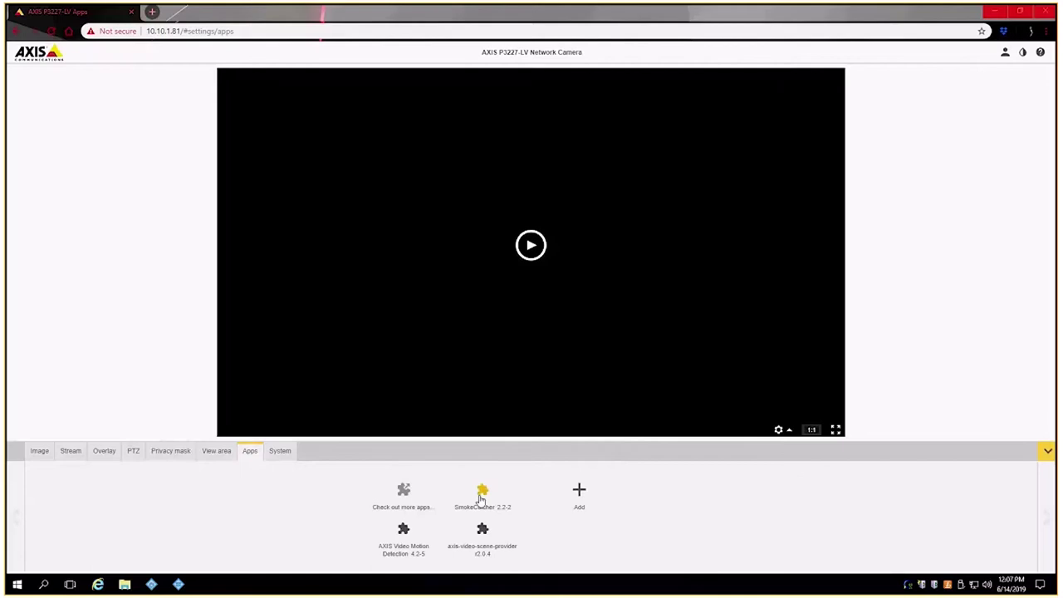
Step: Activate the SmokeCatcher app by pasting its license code for automatic licensing, and start the app
left_click(483, 494)
left_click(605, 193)
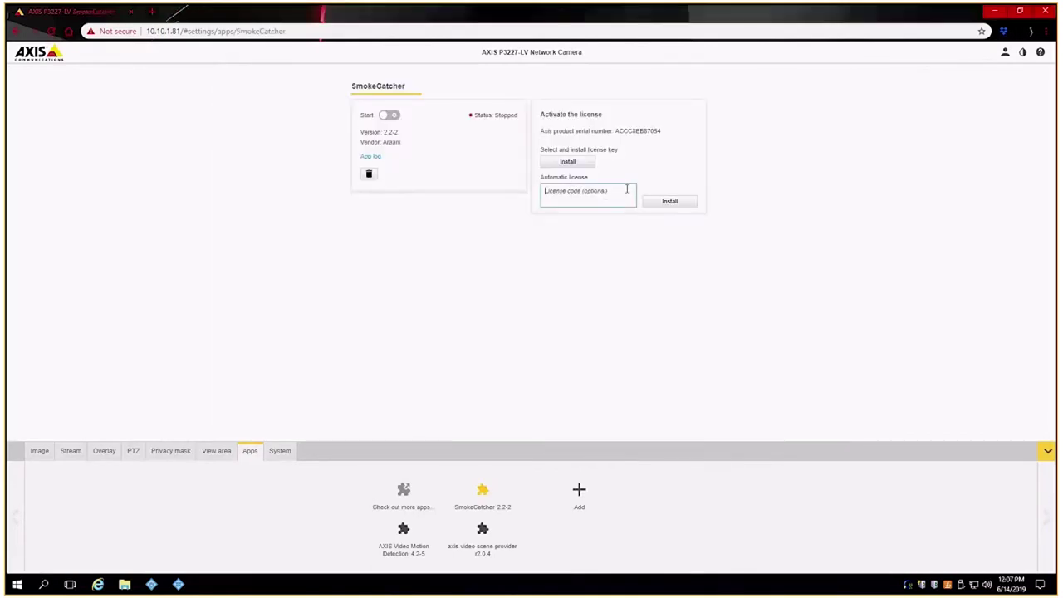
key("ctrl+v")
left_click(667, 203)
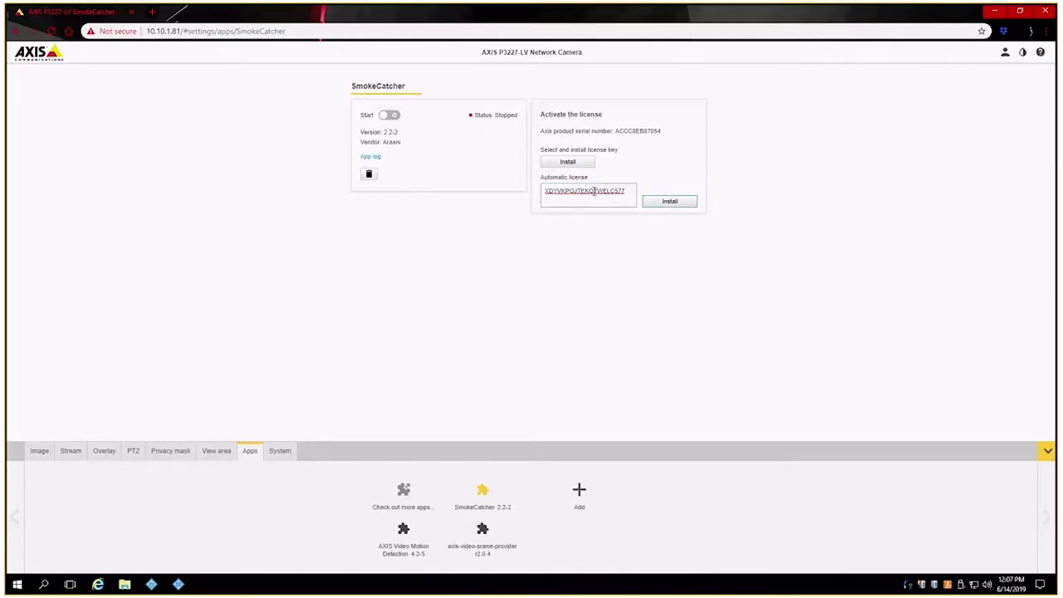
left_click(673, 203)
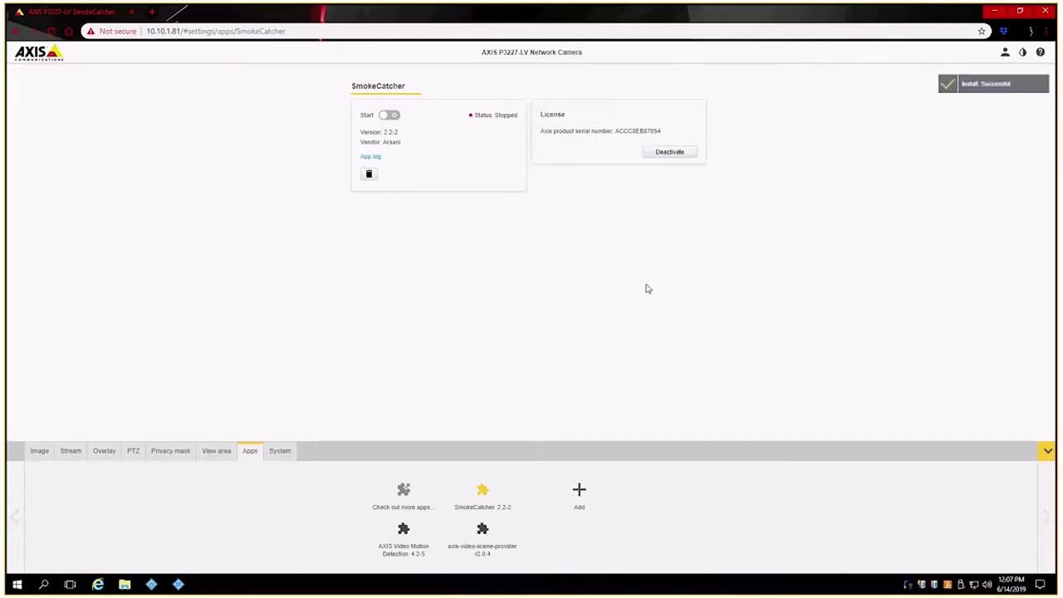
left_click(391, 115)
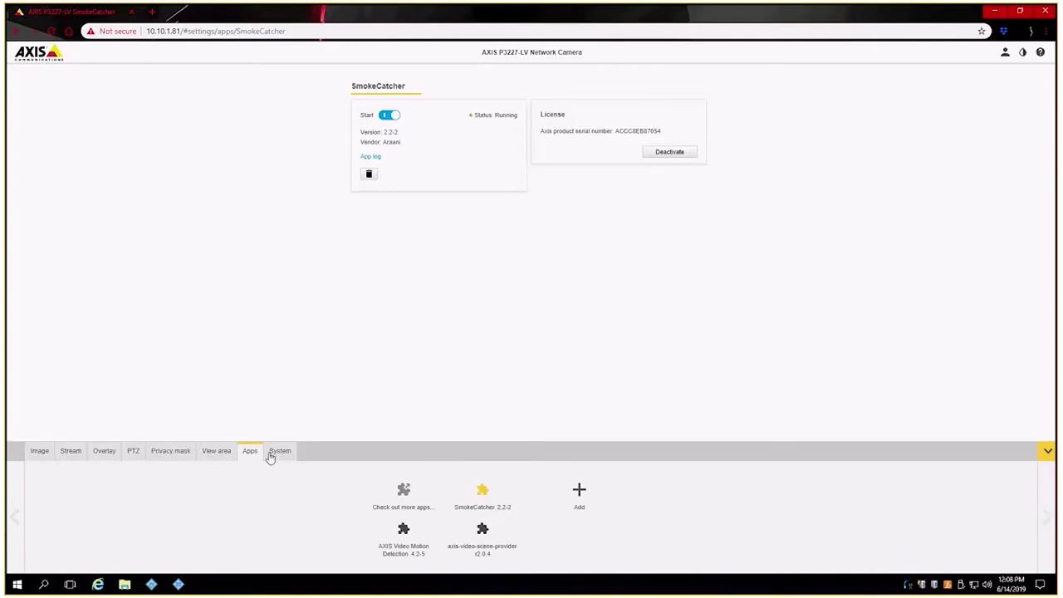
Step: Examine which SmokeCatcher application triggers a new camera action rule offers, and leave the event settings without saving a rule
left_click(270, 455)
left_click(531, 530)
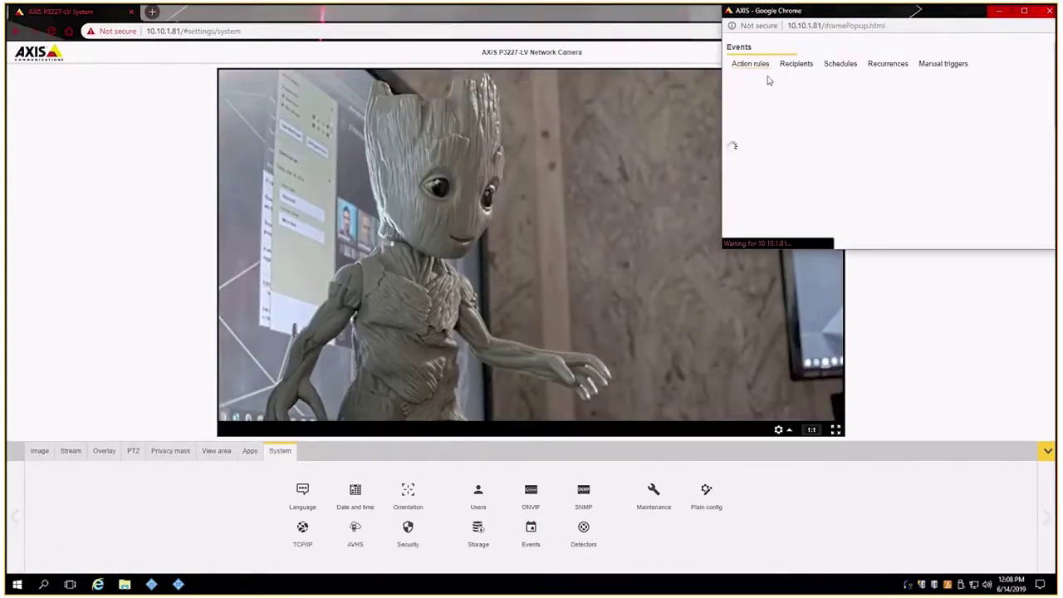
left_click(752, 226)
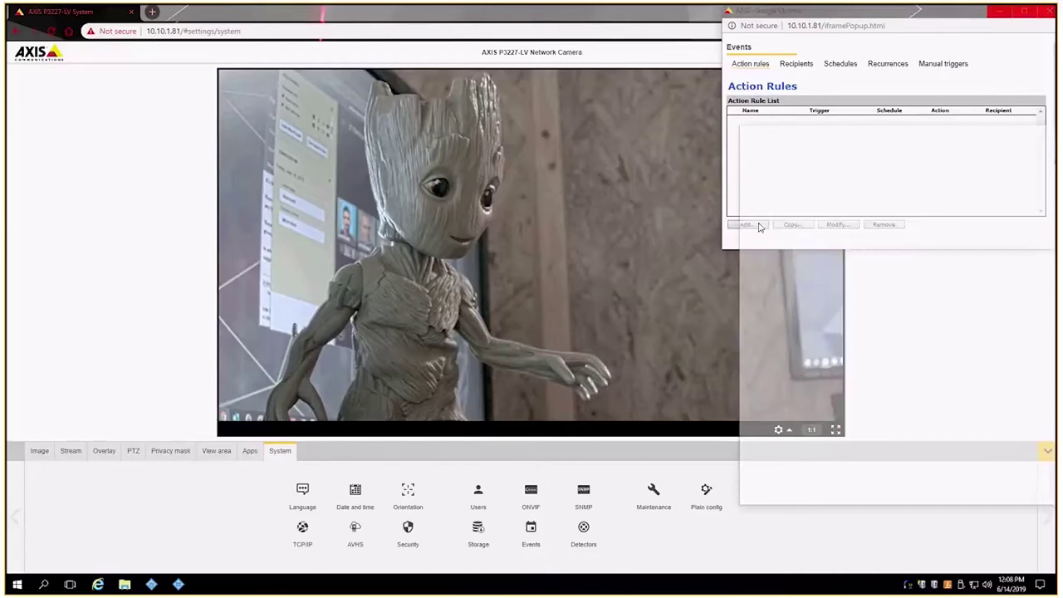
left_click_drag(869, 130, 449, 96)
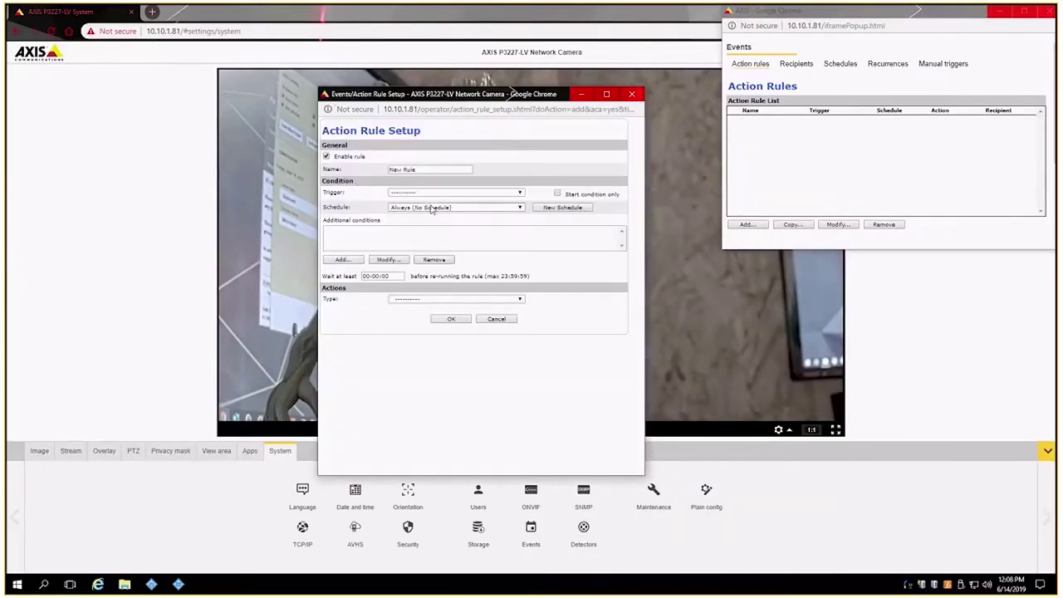
left_click(430, 192)
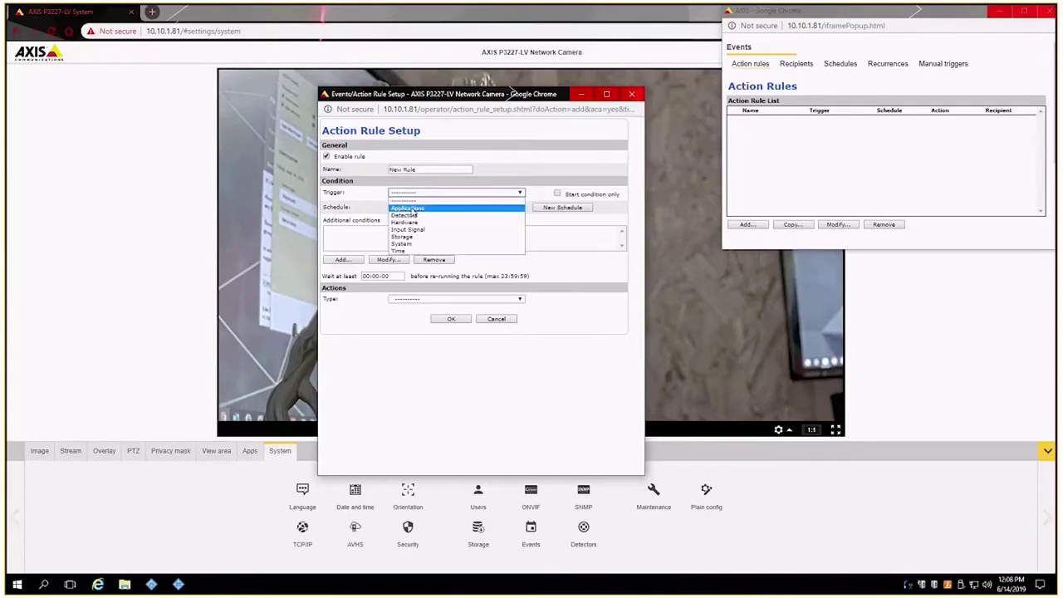
left_click(413, 209)
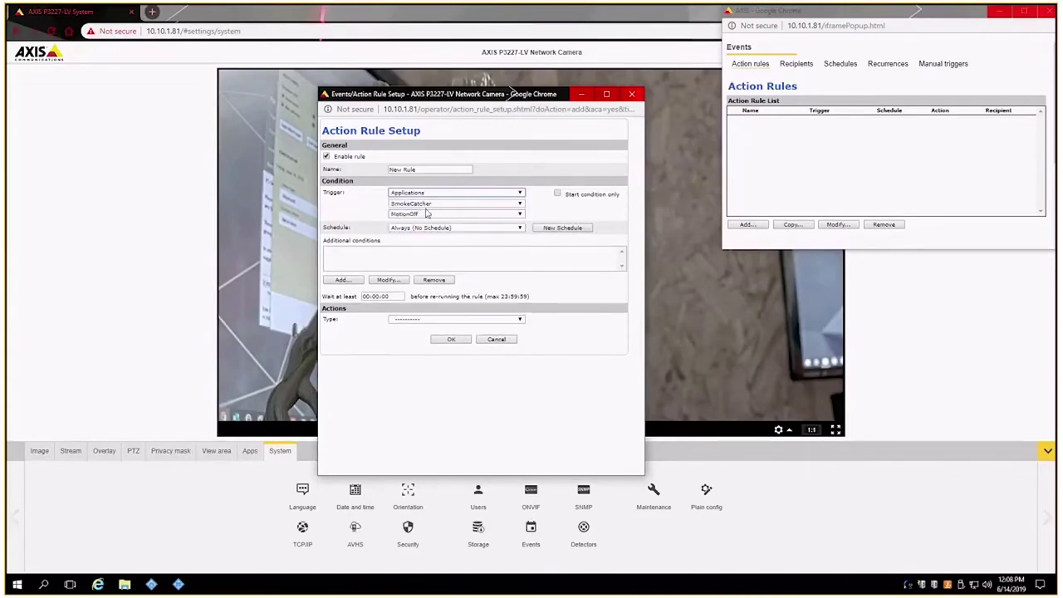
left_click(429, 214)
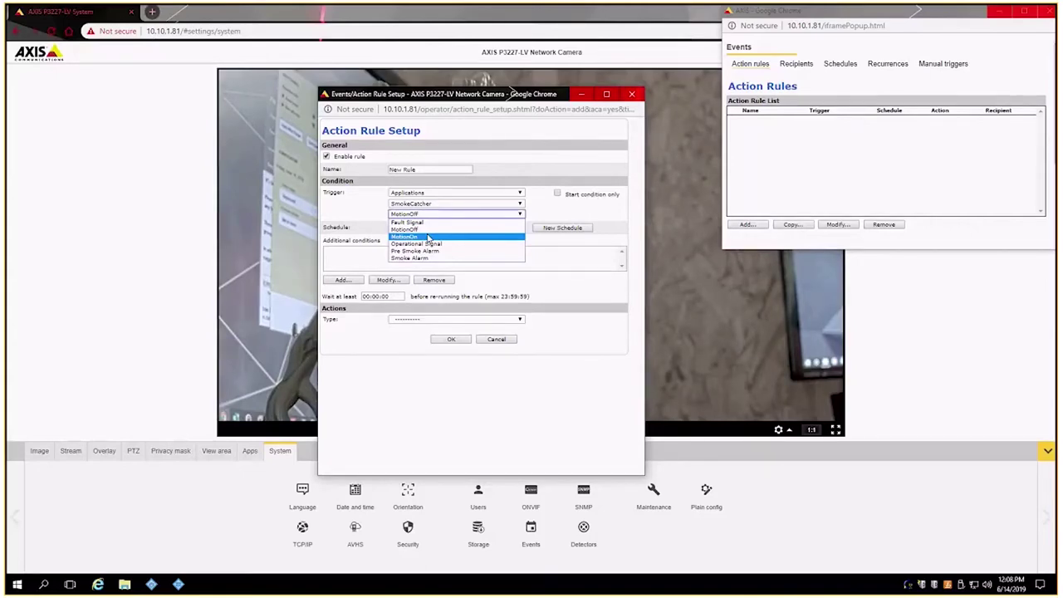
left_click(513, 358)
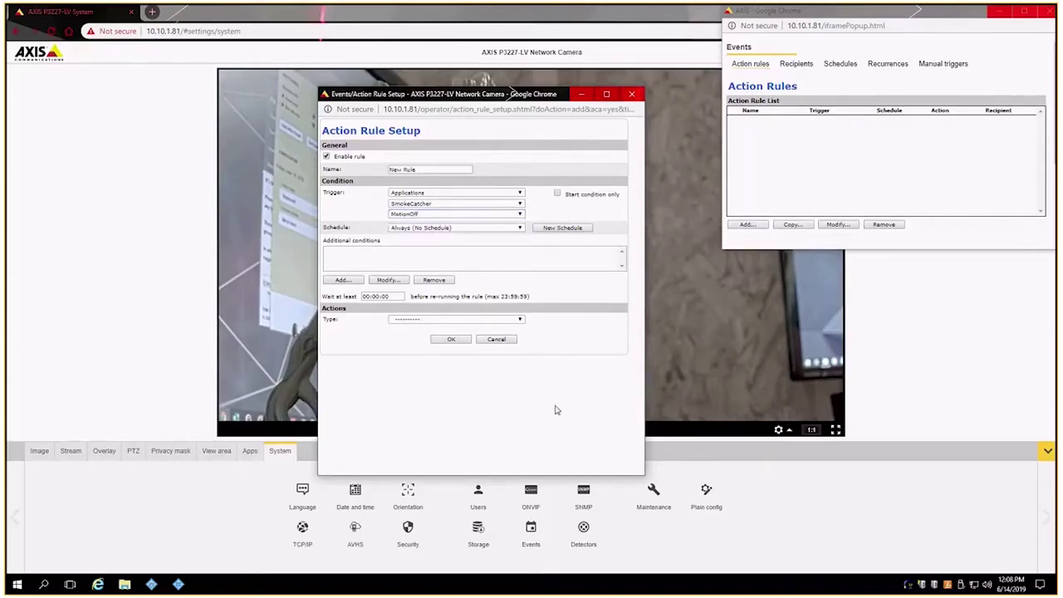
left_click(497, 339)
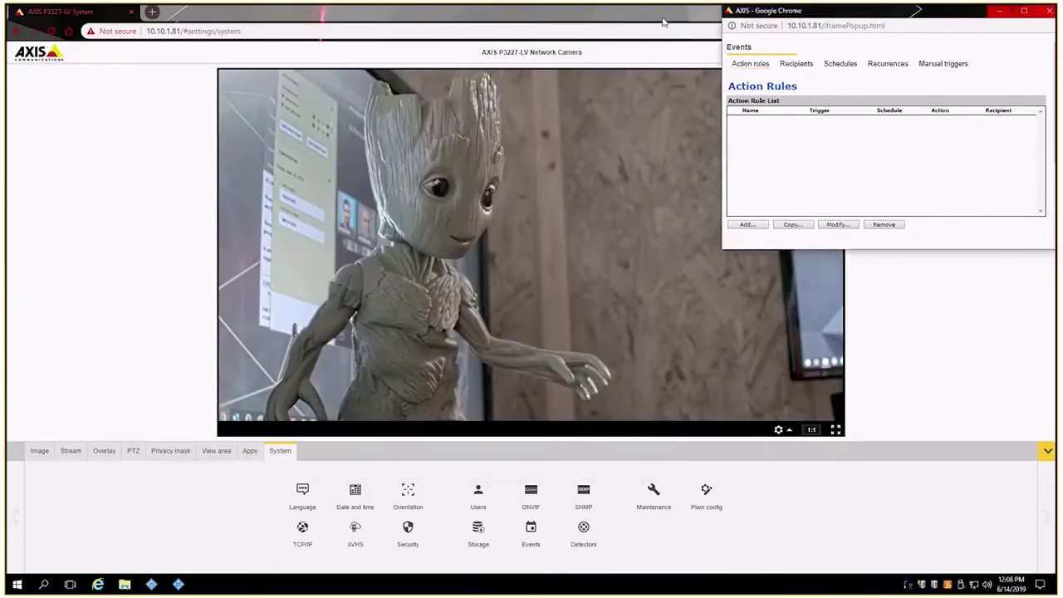
left_click(1049, 10)
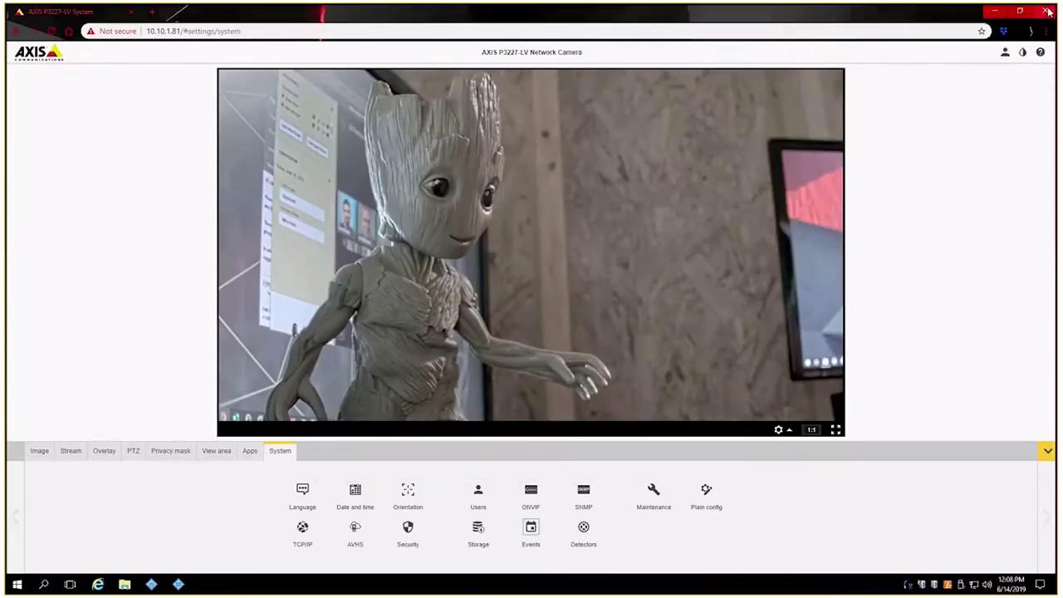
Step: Switch to the SmokeCatcher Bridge Client, add the camera 10.10.1.81 on port 5555, and save the configuration
left_click(995, 14)
double_click(108, 29)
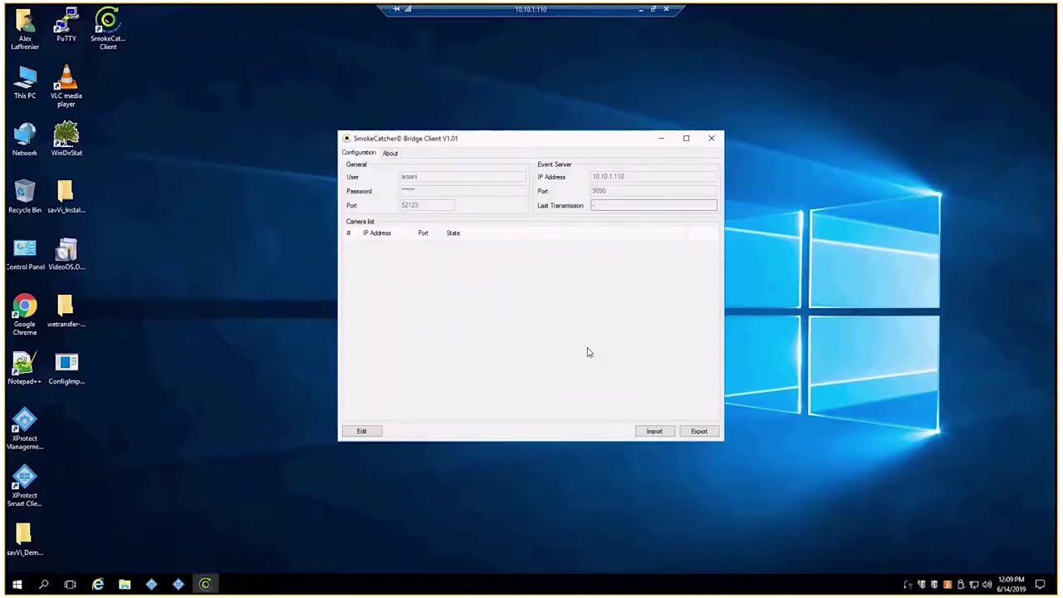
left_click(364, 431)
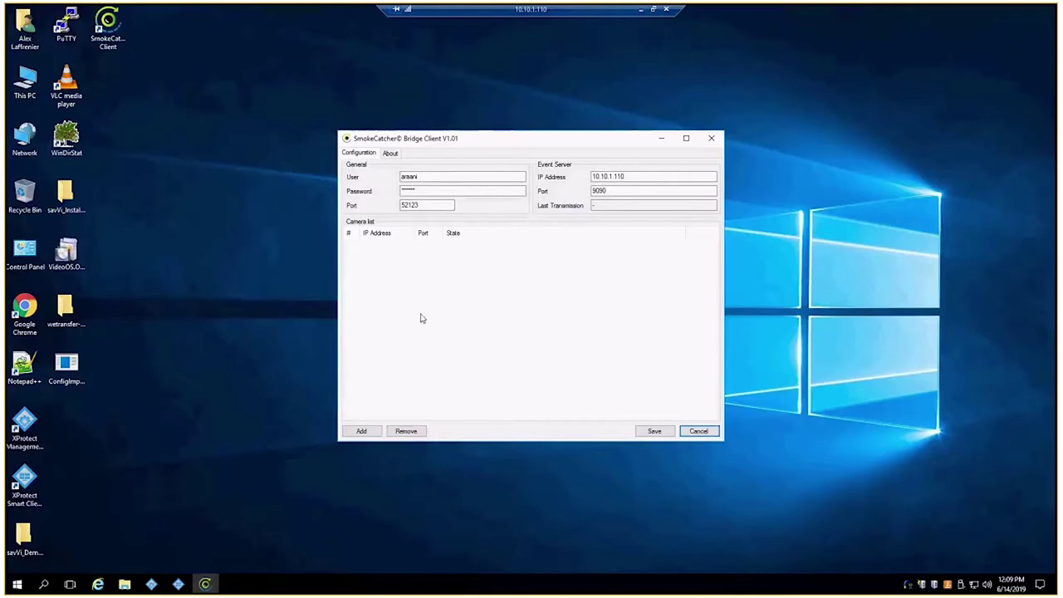
left_click(362, 433)
type("10")
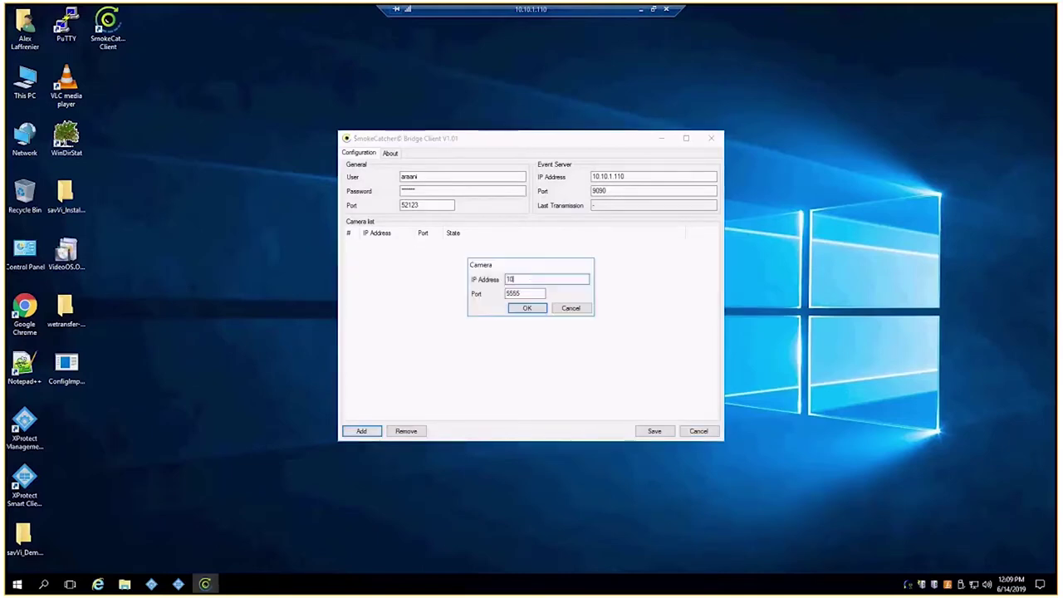
type(".10.1.81")
left_click(532, 308)
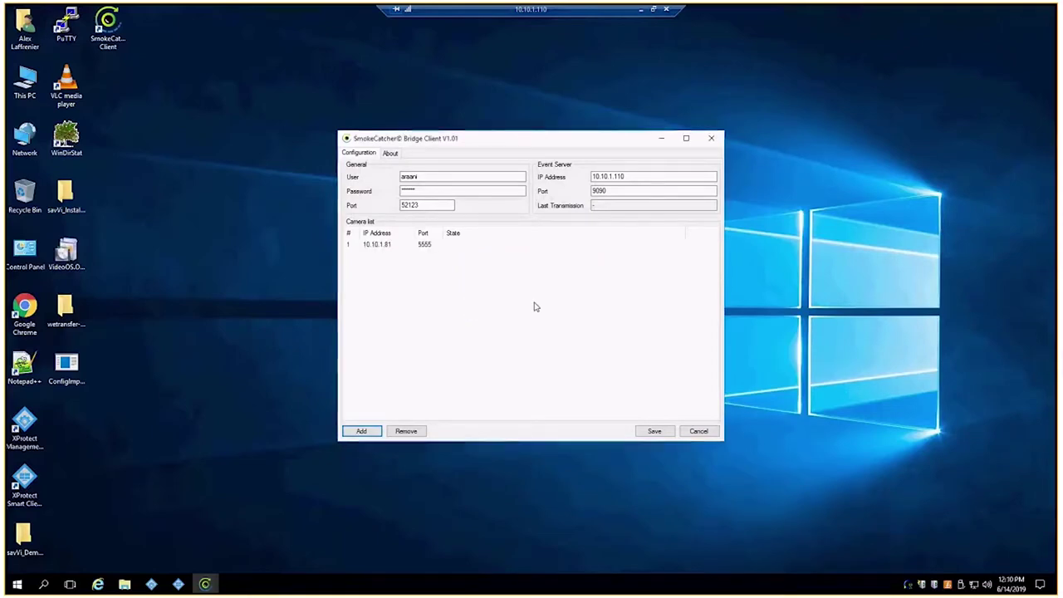
left_click(637, 429)
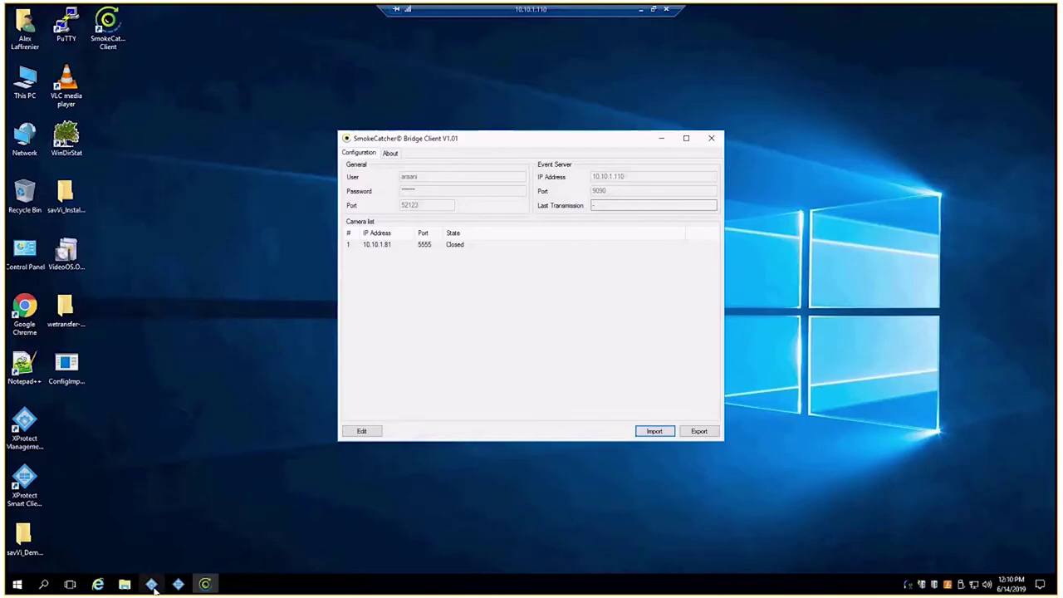
Step: Switch to the XProtect Management Client and enable analytics events in its options
left_click(152, 585)
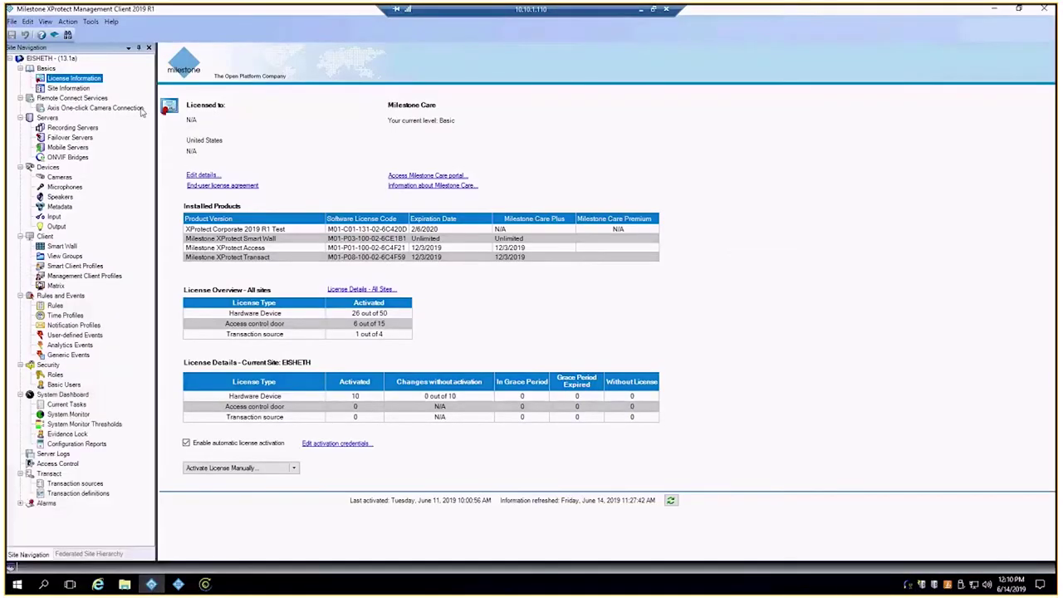
left_click(89, 22)
left_click(201, 248)
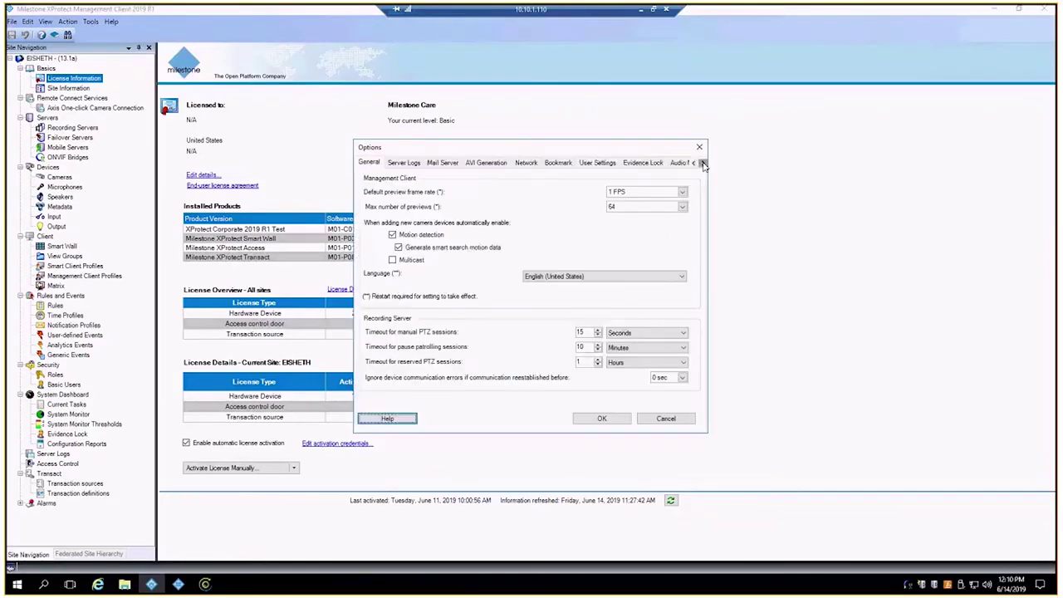
left_click(703, 163)
left_click(596, 164)
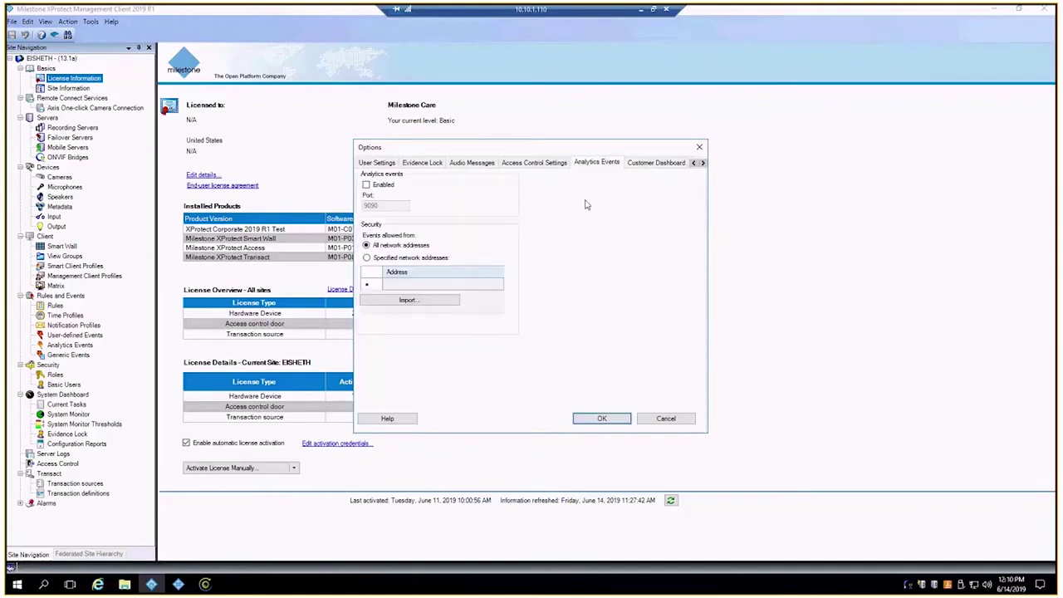
left_click(366, 185)
left_click(581, 417)
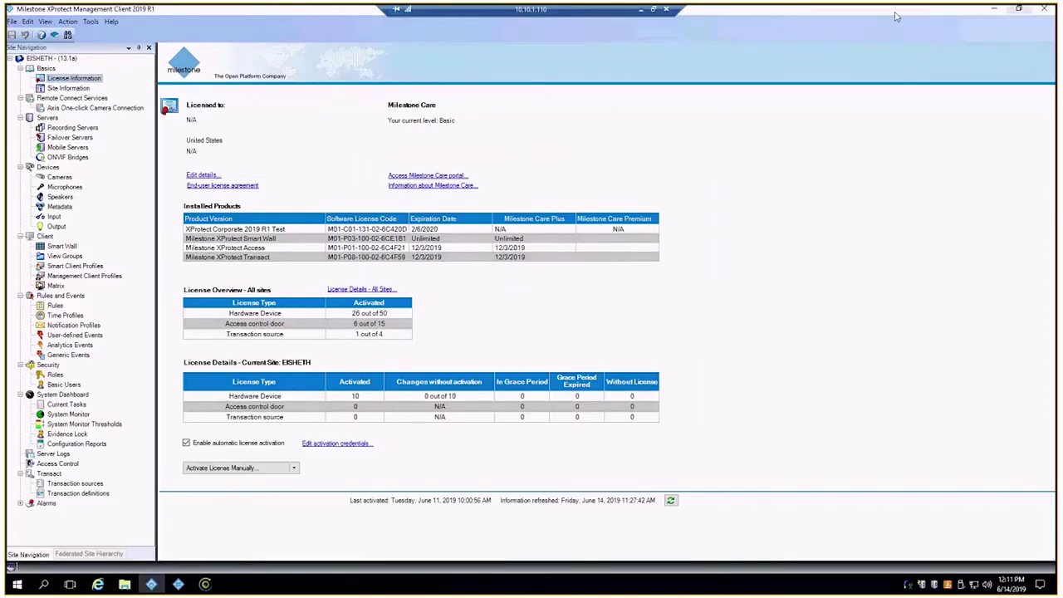
left_click(995, 9)
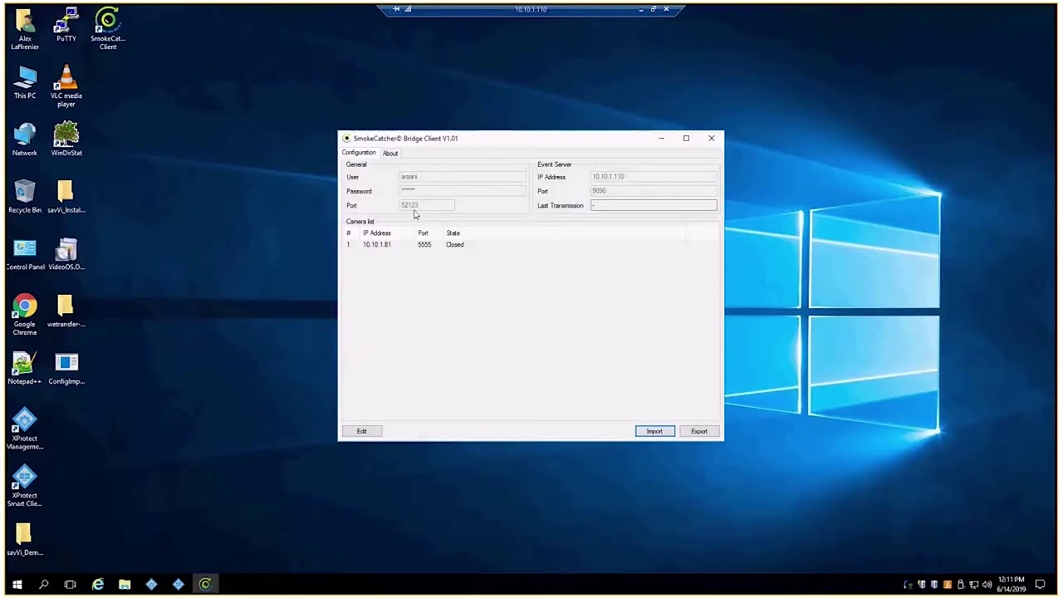
Step: Switch to the XProtect Management Client and start adding hardware to the recording server with the Manual detection method
left_click(151, 584)
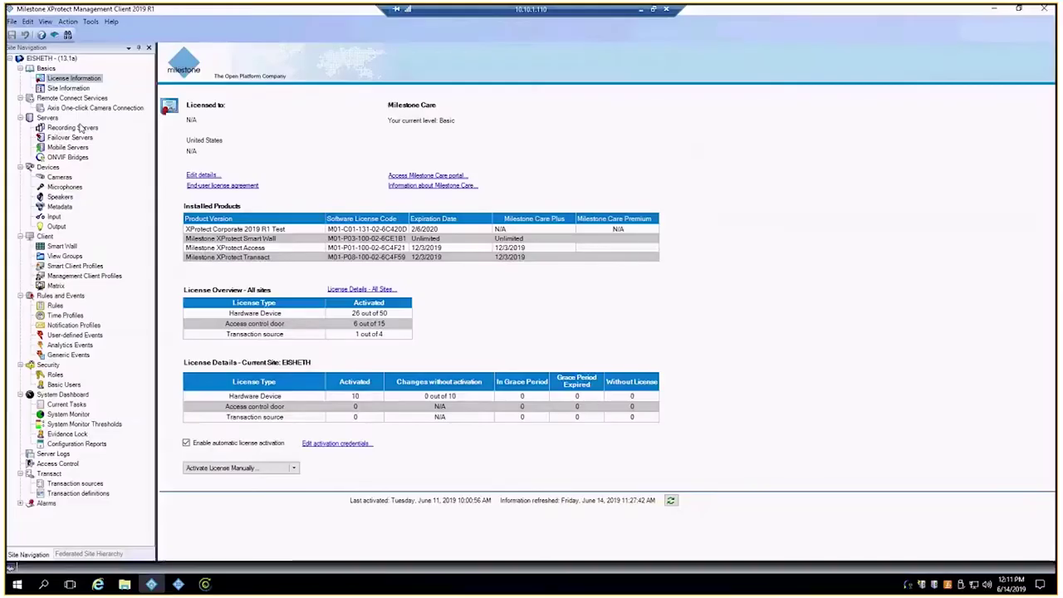
left_click(73, 127)
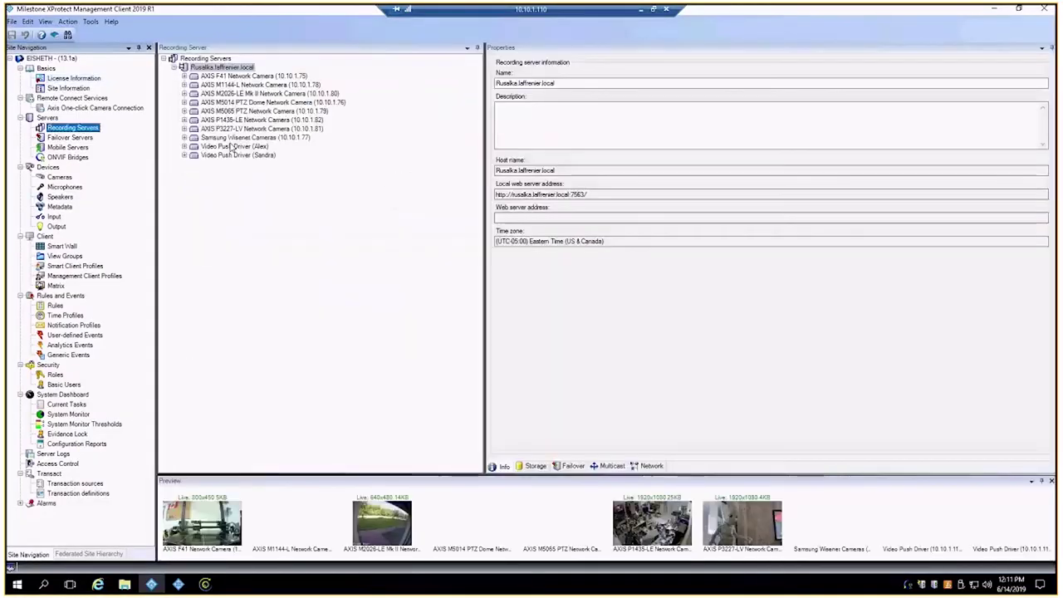
right_click(278, 173)
left_click(237, 72)
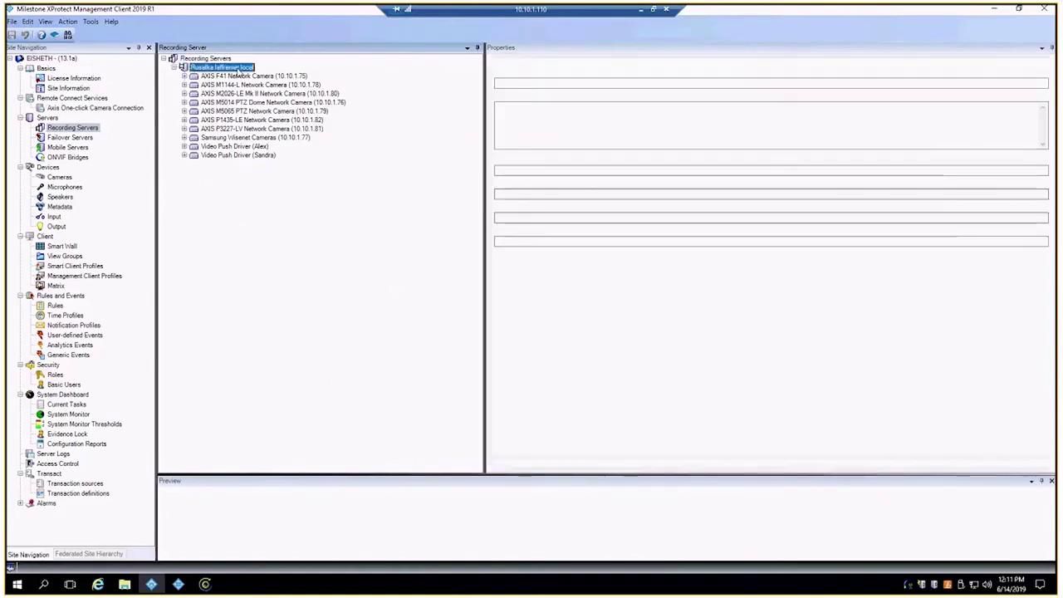
right_click(239, 73)
left_click(267, 85)
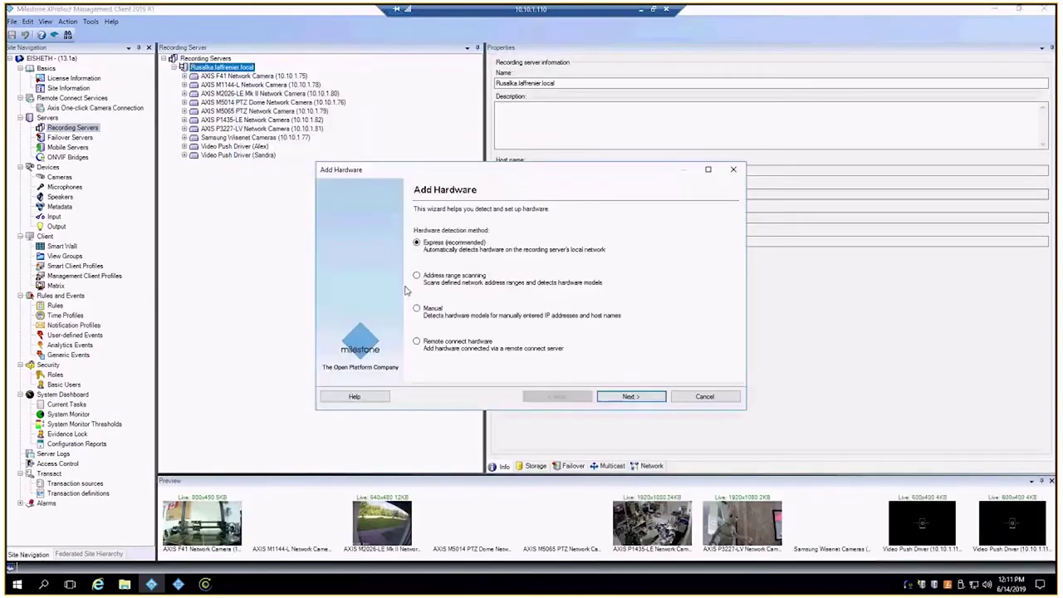
left_click(417, 310)
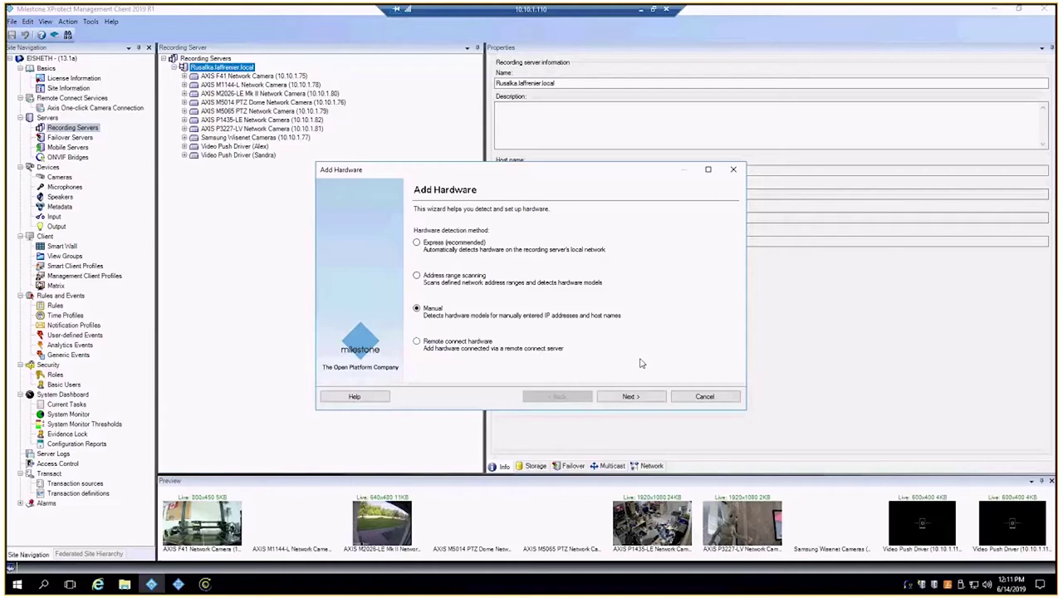
left_click(630, 397)
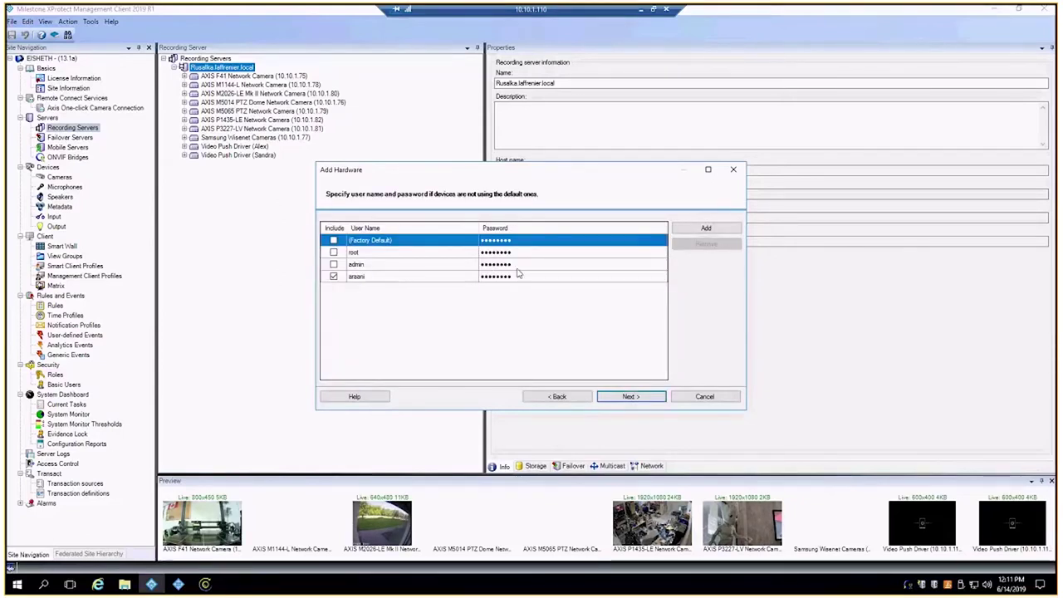
Step: Accept the preselected device credentials and keep only Milestone's MIP Driver for the hardware scan
left_click(624, 396)
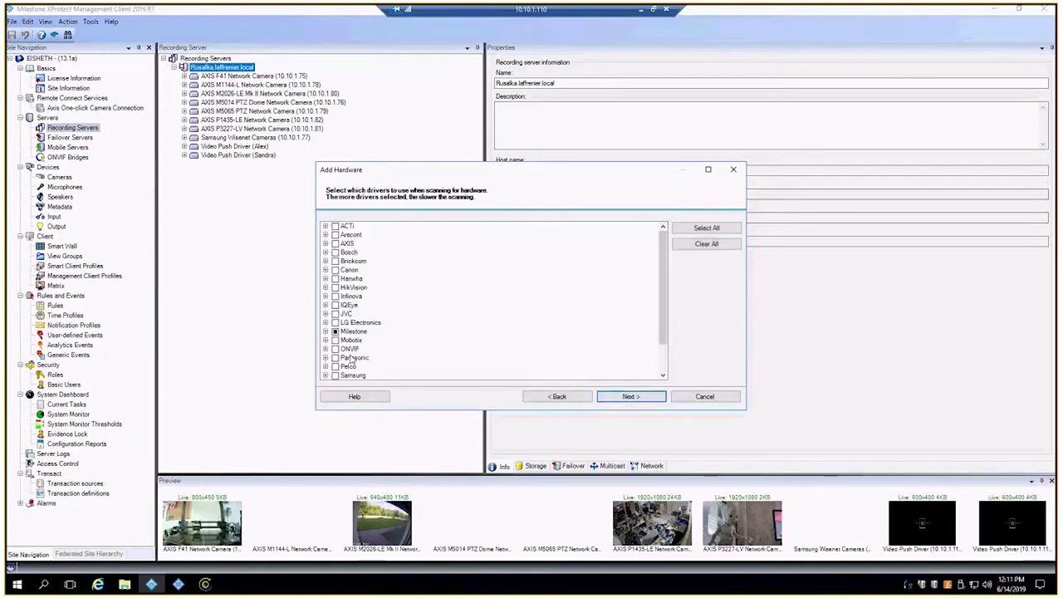
left_click(329, 332)
scroll(493, 356, "down", 1)
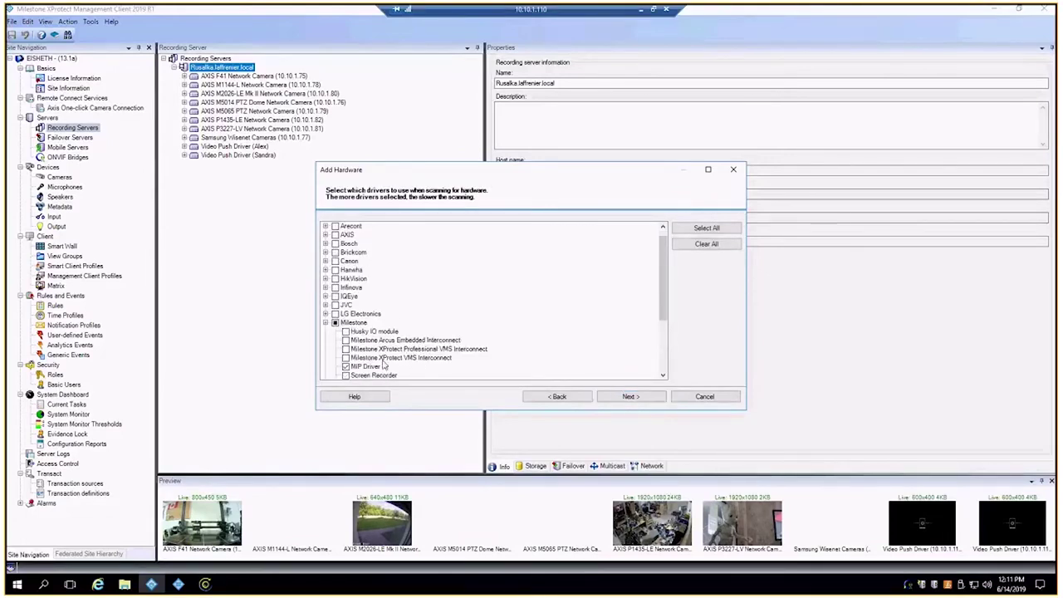
left_click(627, 397)
Step: Detect the hardware at address 10.10.1.110, port 52123, with the MIP Driver model, and proceed with adding it
left_click(423, 241)
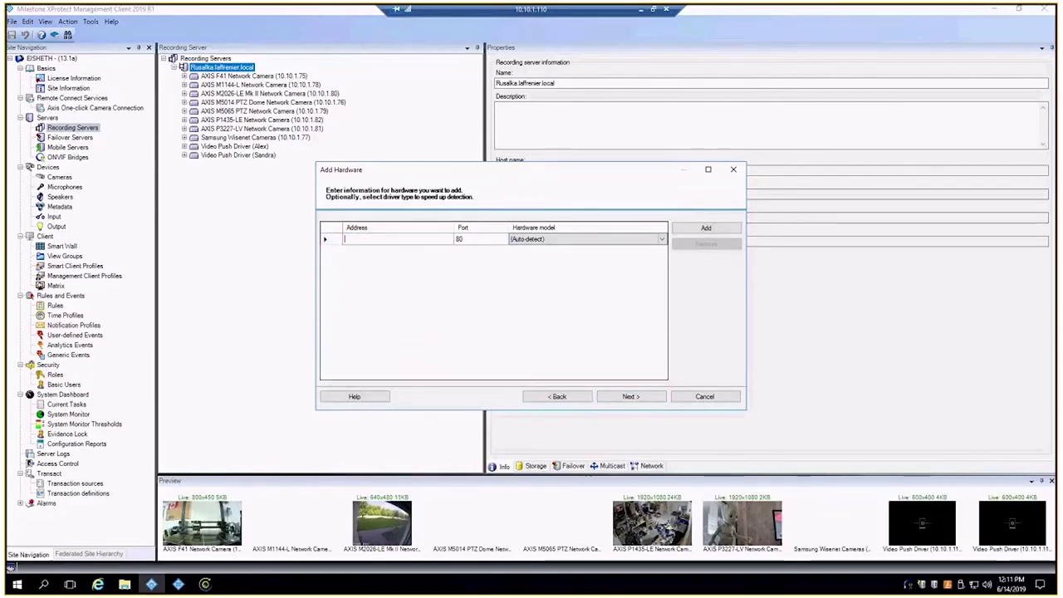
type("10.10.1.110")
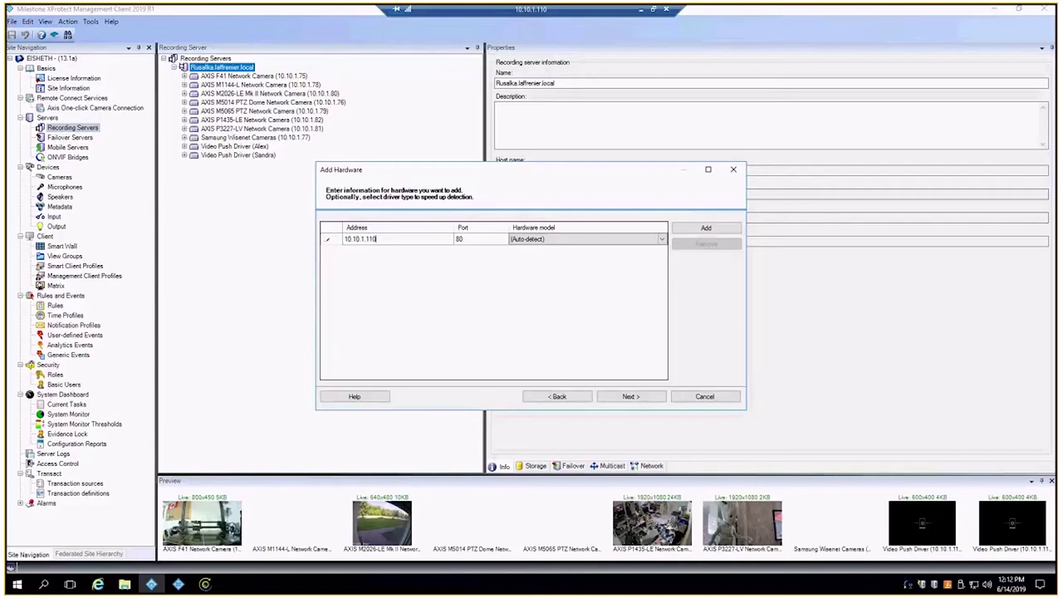
left_click(491, 243)
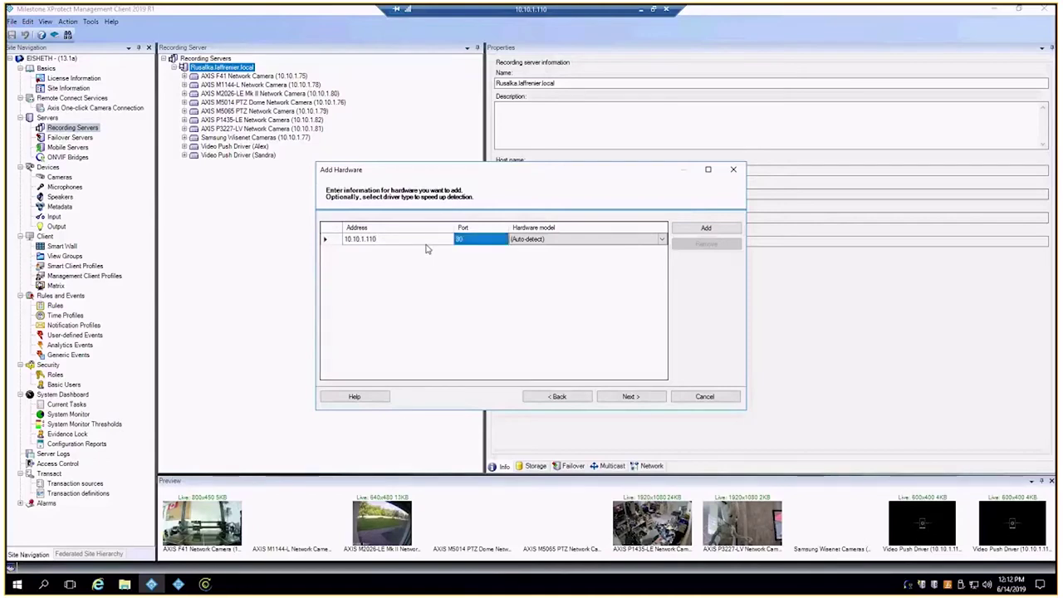
type("52123")
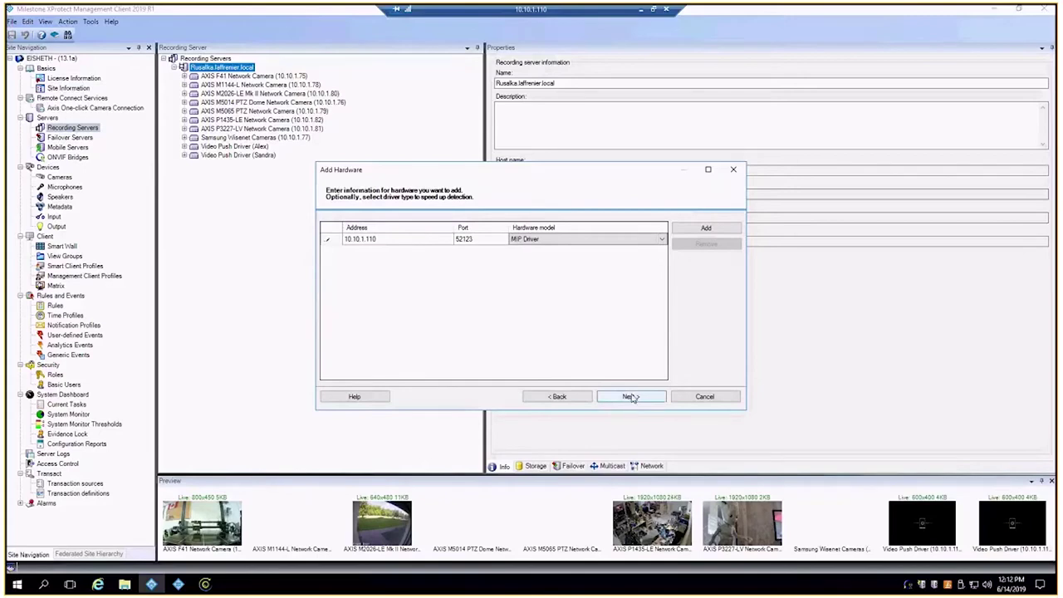
left_click(632, 398)
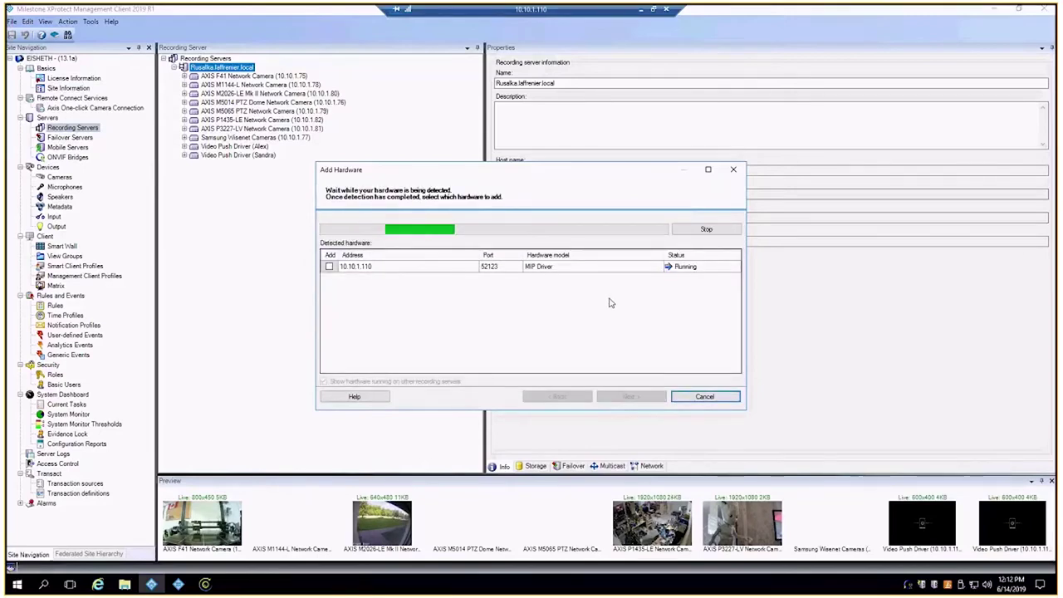
left_click(653, 397)
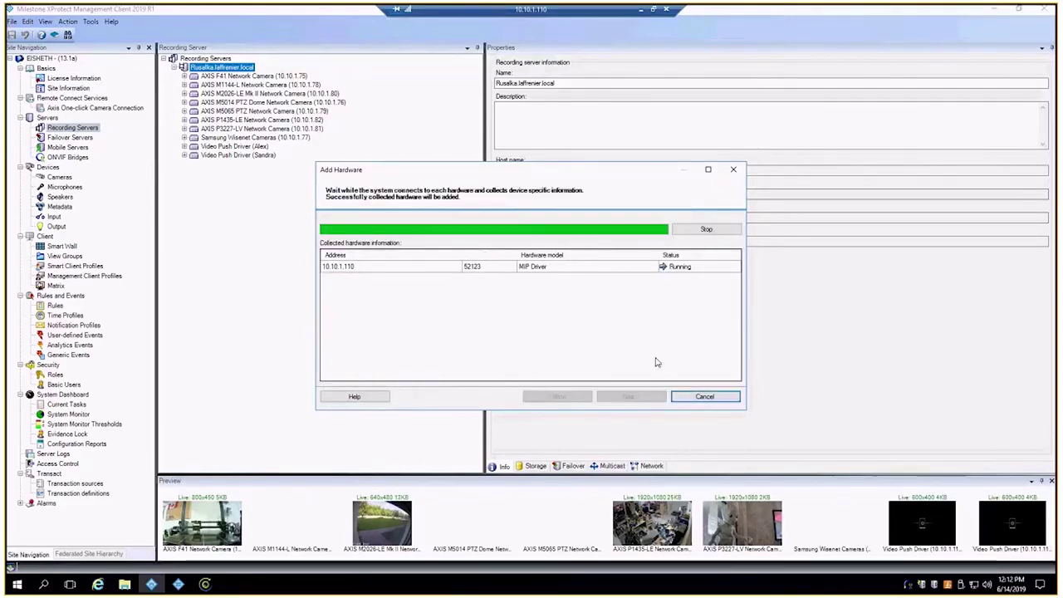
Step: Enable the MIP Driver hardware together with all its metadata ports
left_click(645, 398)
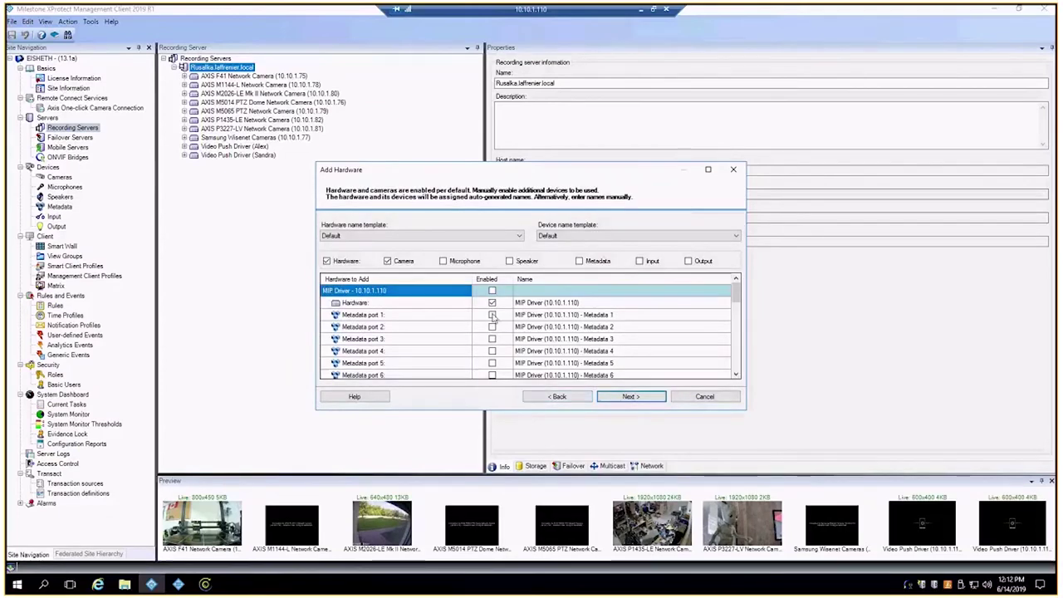
left_click(492, 291)
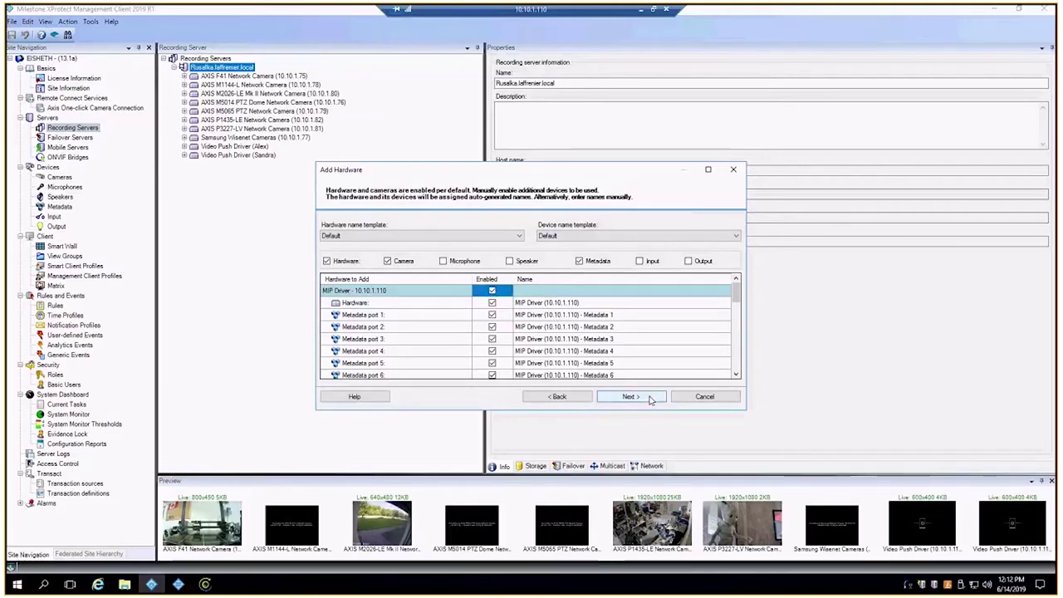
left_click(652, 400)
Step: Create a metadata group named SM, set it as the default metadata group, and finish adding the hardware
left_click(435, 311)
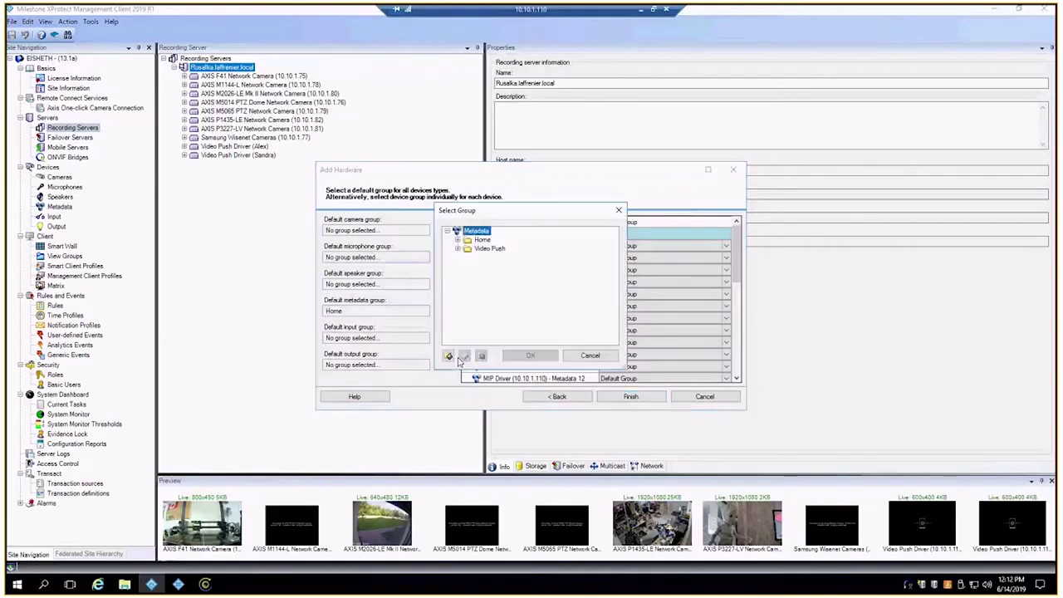
left_click(450, 357)
type("SM")
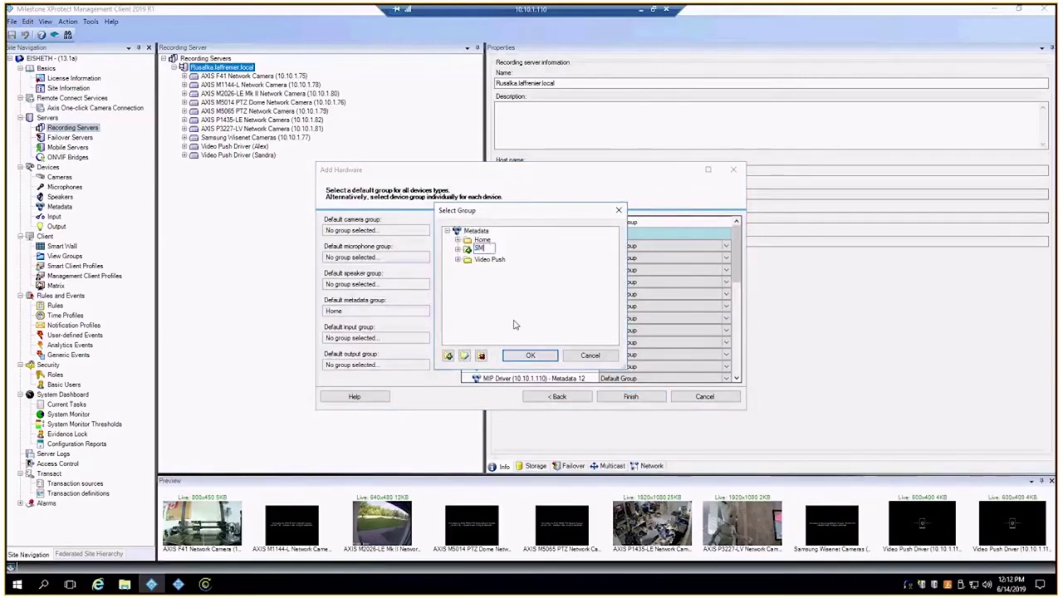
key("Return")
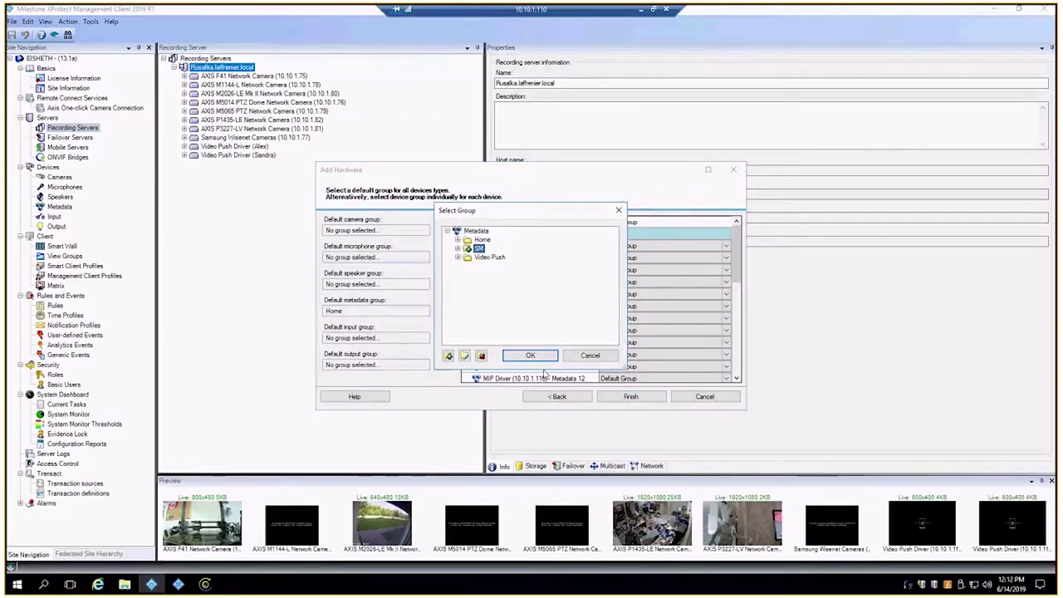
left_click(530, 356)
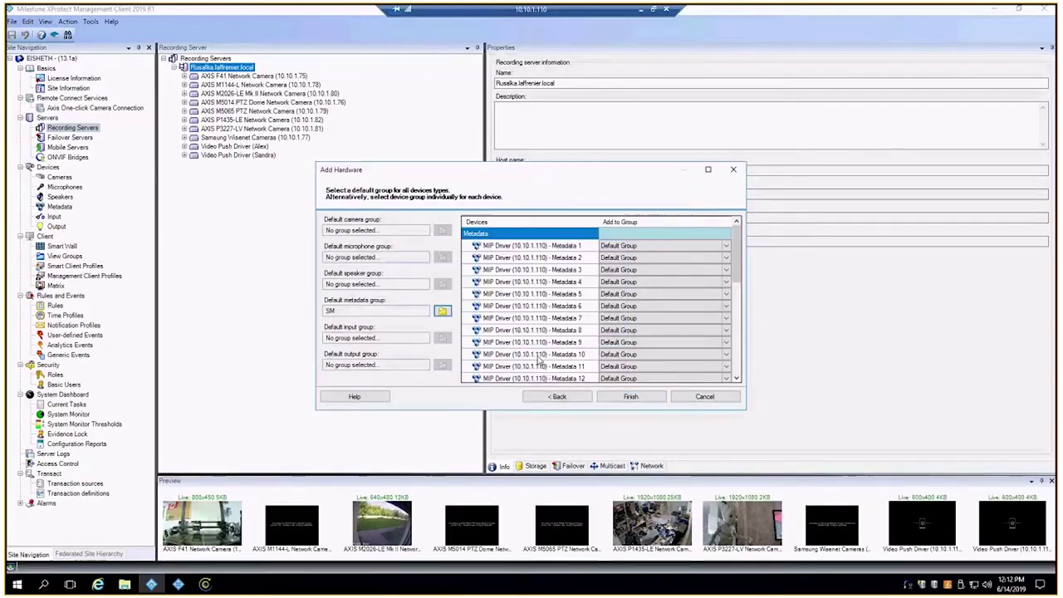
left_click(610, 397)
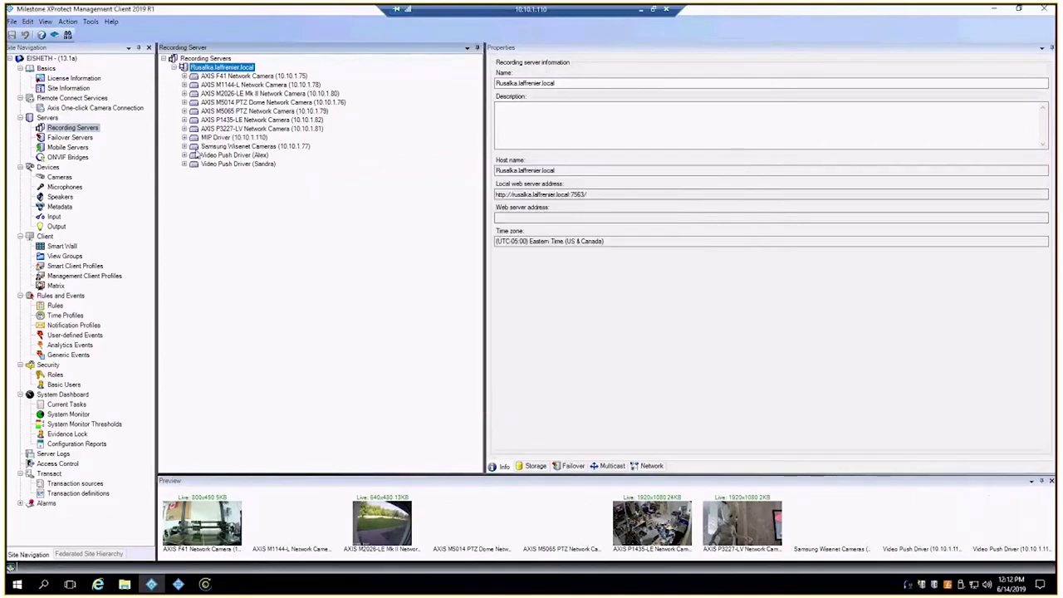
Step: Examine the MIP Driver's metadata devices, check the camera's state in the SmokeCatcher Bridge Client, and minimize that window
left_click(183, 137)
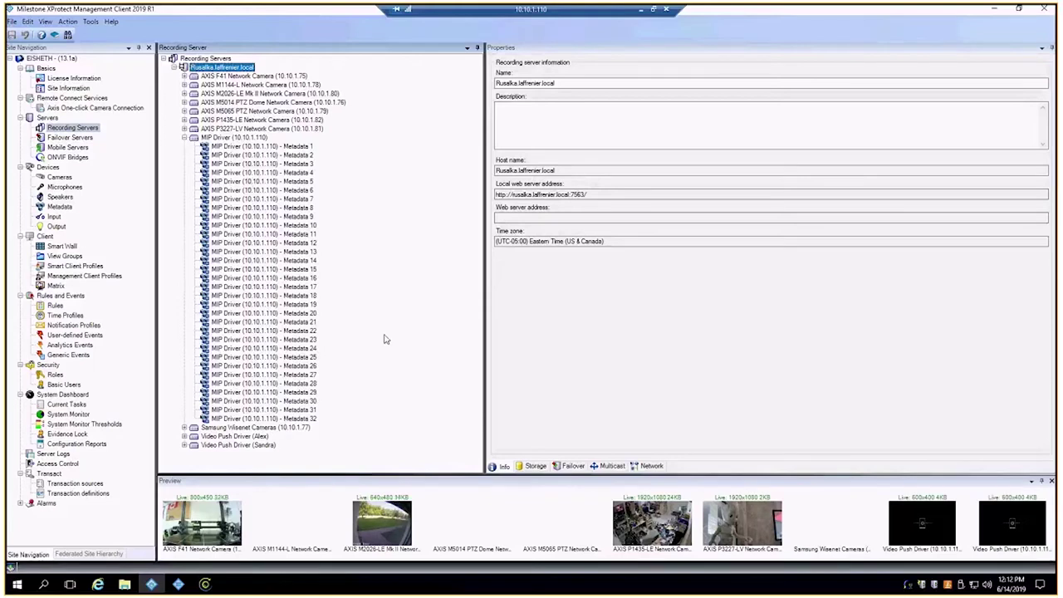
left_click(202, 587)
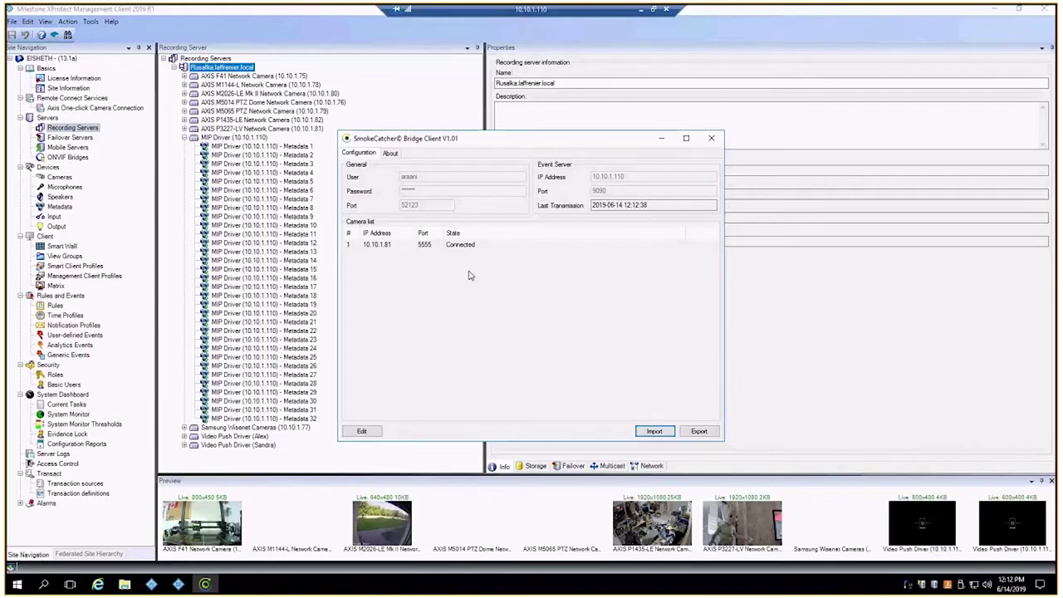
left_click(662, 140)
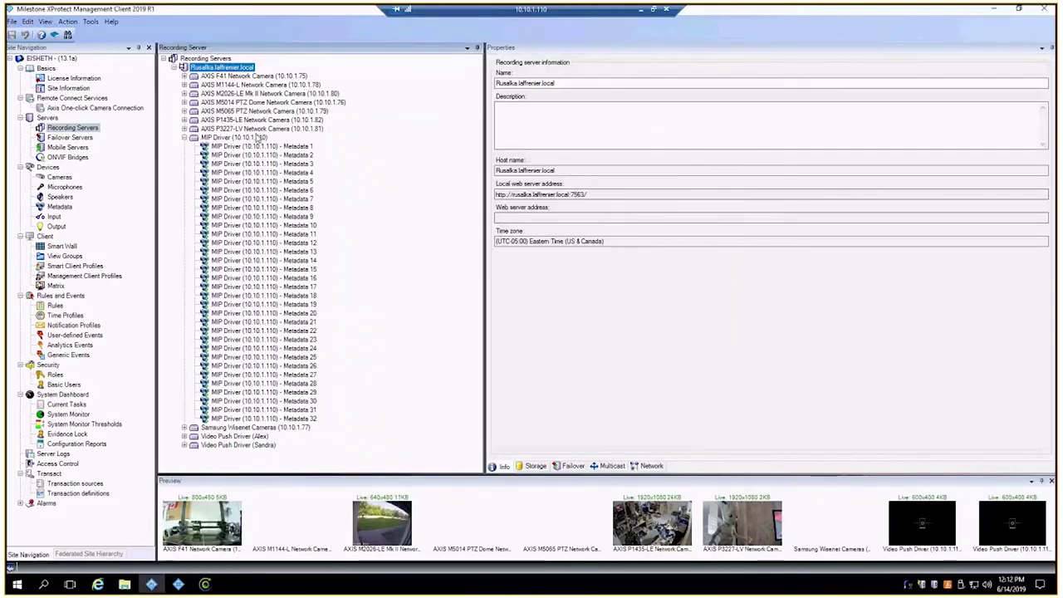
Step: Replace the related metadata of Camera 1 on the AXIS P3227-LV with MIP Driver (10.10.1.110) - Metadata 1 from the SM group
left_click(185, 129)
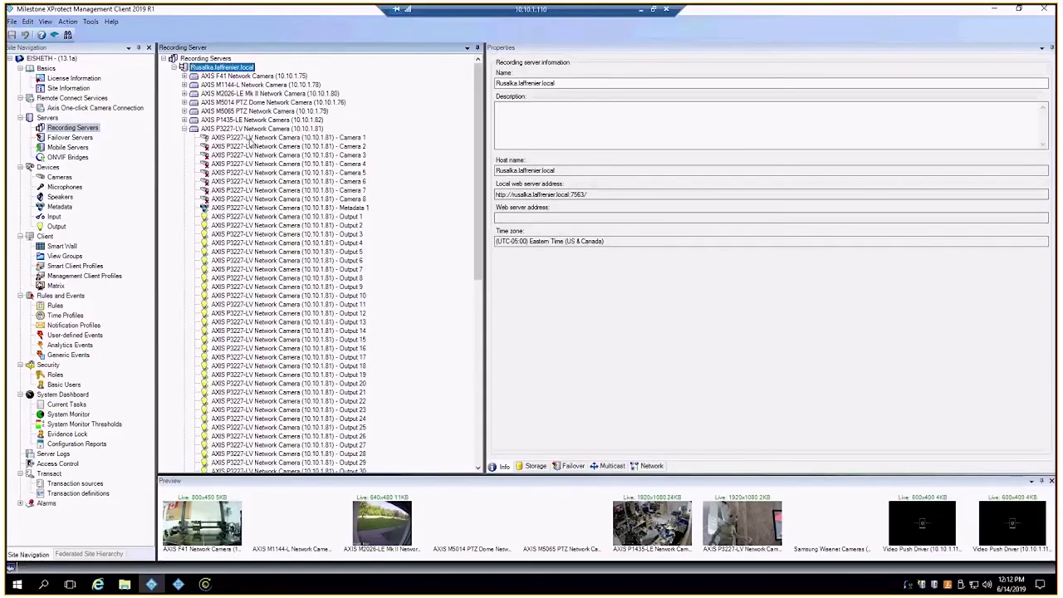
left_click(253, 138)
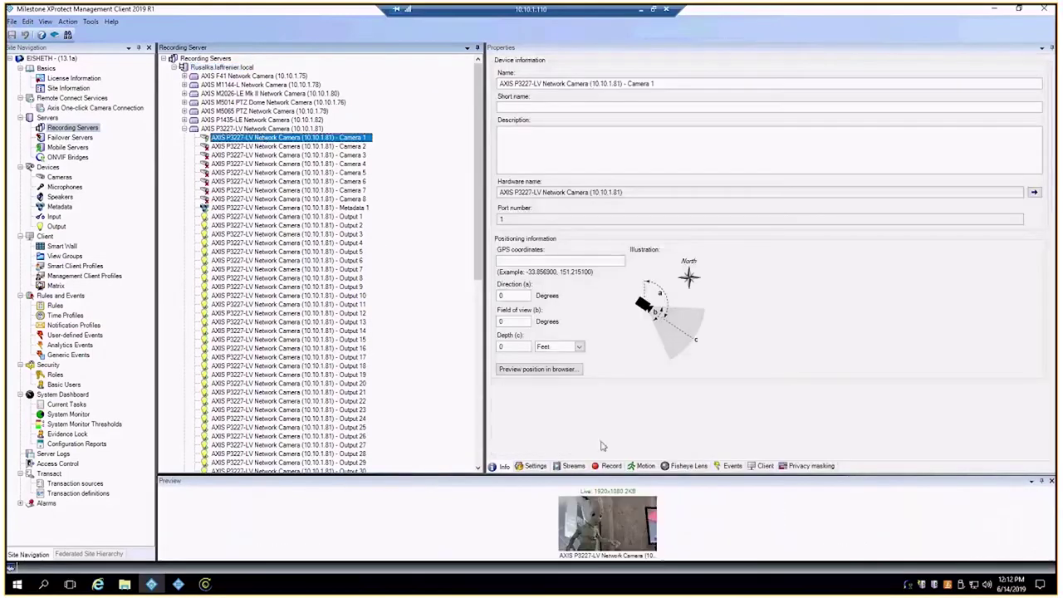
left_click(765, 466)
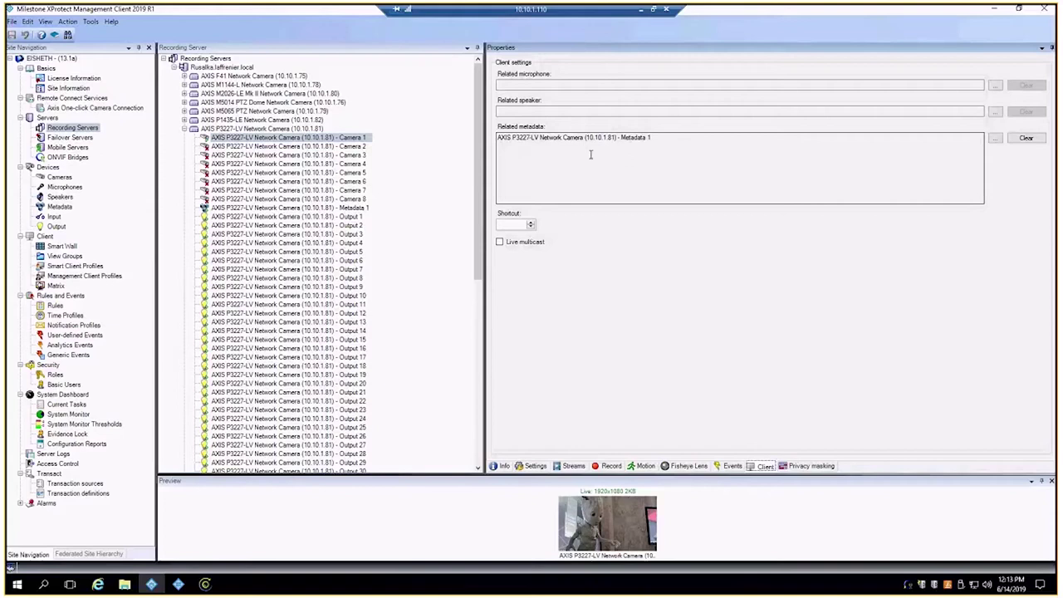
left_click(1027, 138)
left_click(996, 138)
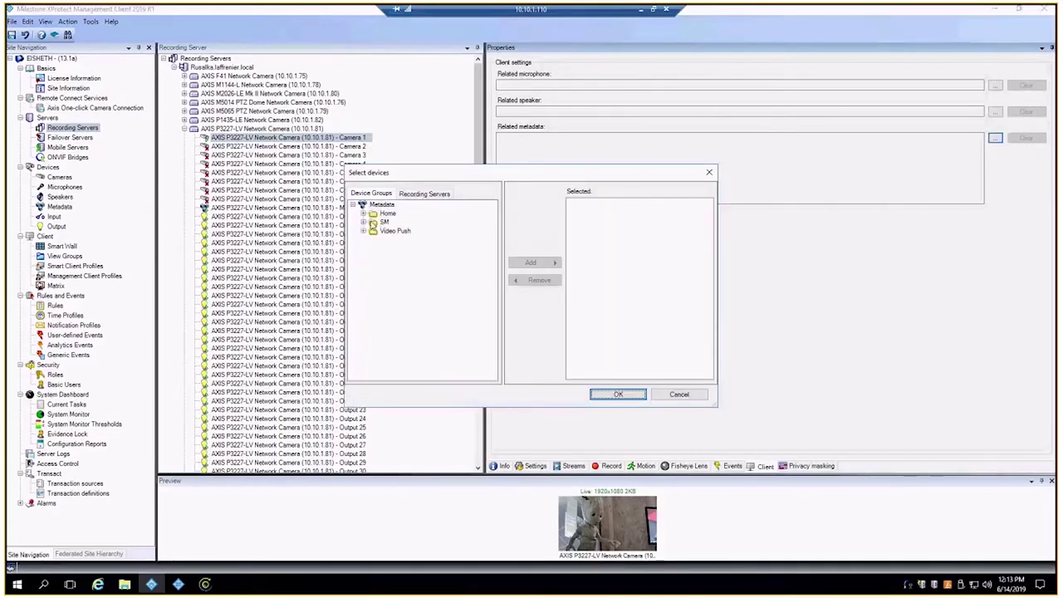
left_click(363, 222)
left_click(432, 230)
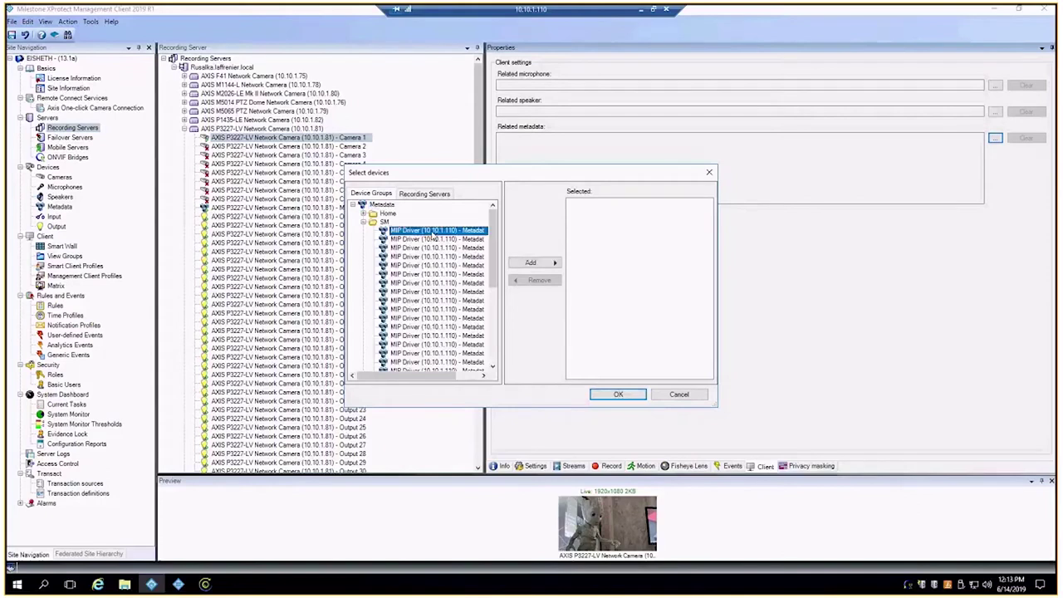
left_click(534, 263)
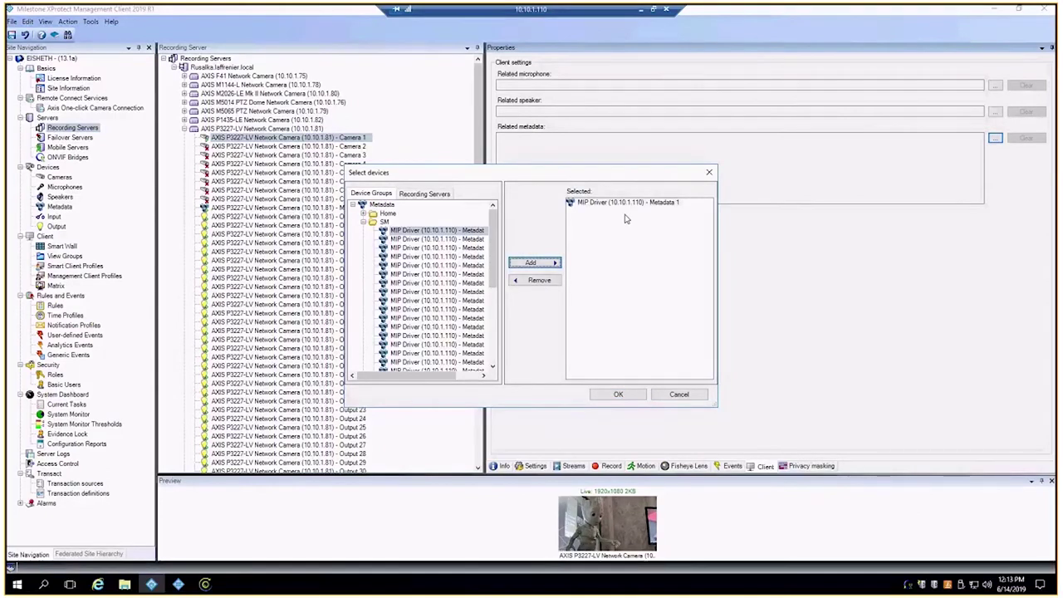
left_click(623, 394)
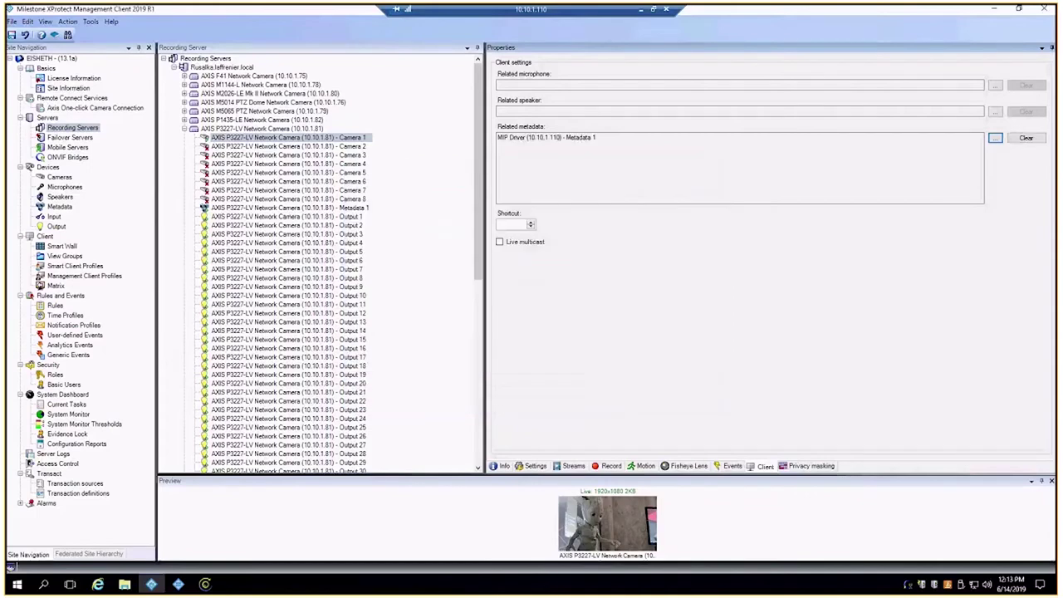
Step: Review the camera connection in the SmokeCatcher Bridge Client and close its window
left_click(192, 585)
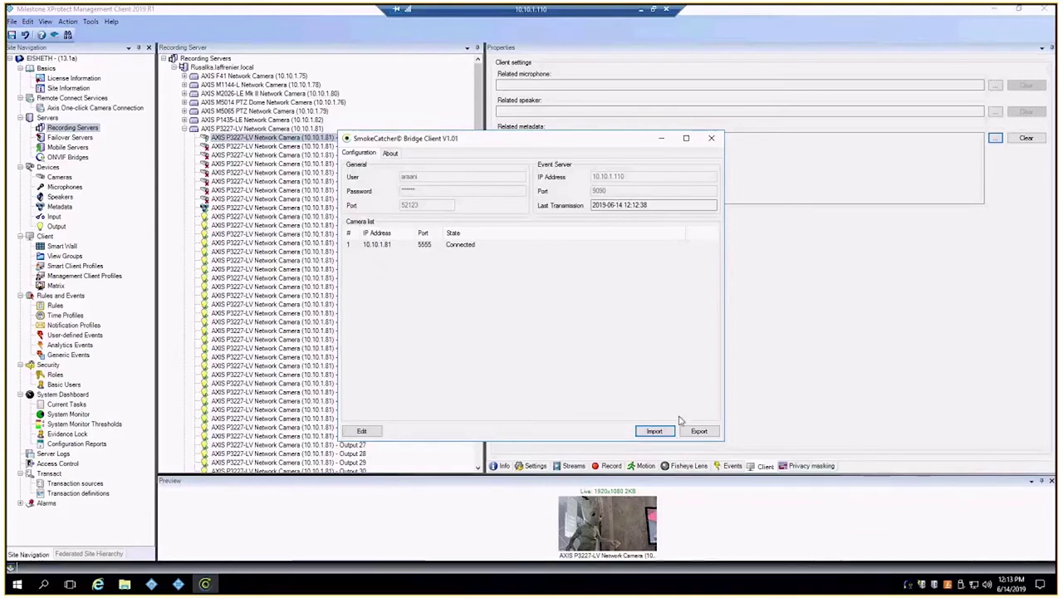
left_click(712, 140)
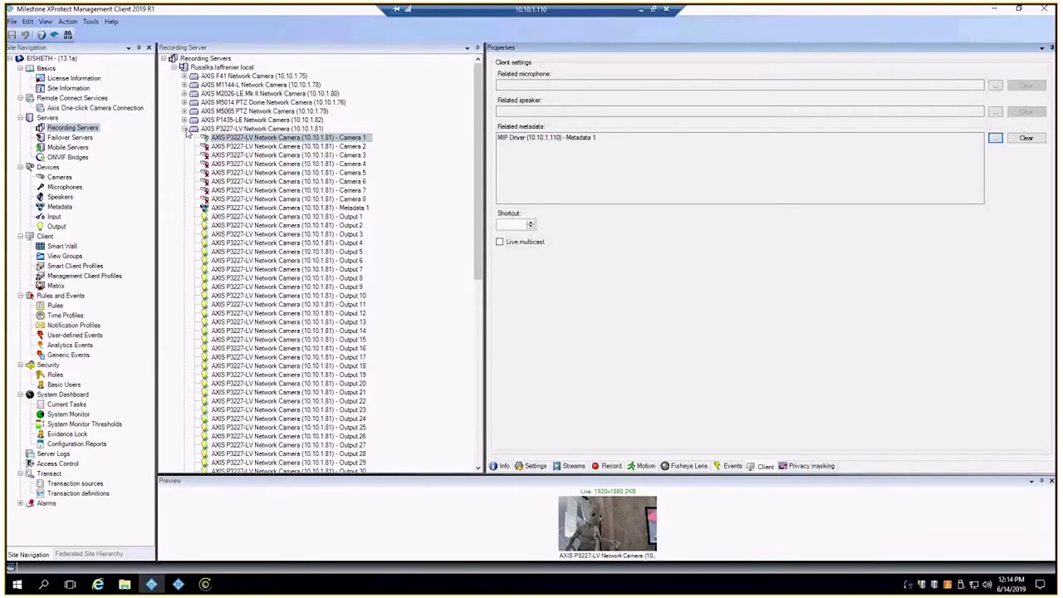
Step: Open the Smoke Alarm definition and set its triggering event to the Smoke Alarm analytics event
left_click(184, 130)
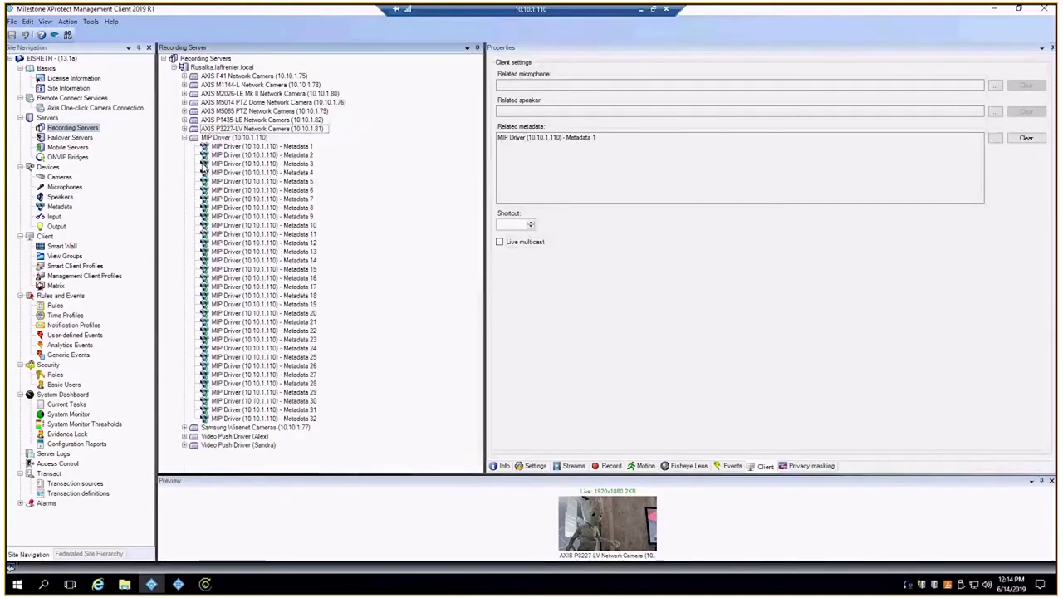
left_click(51, 347)
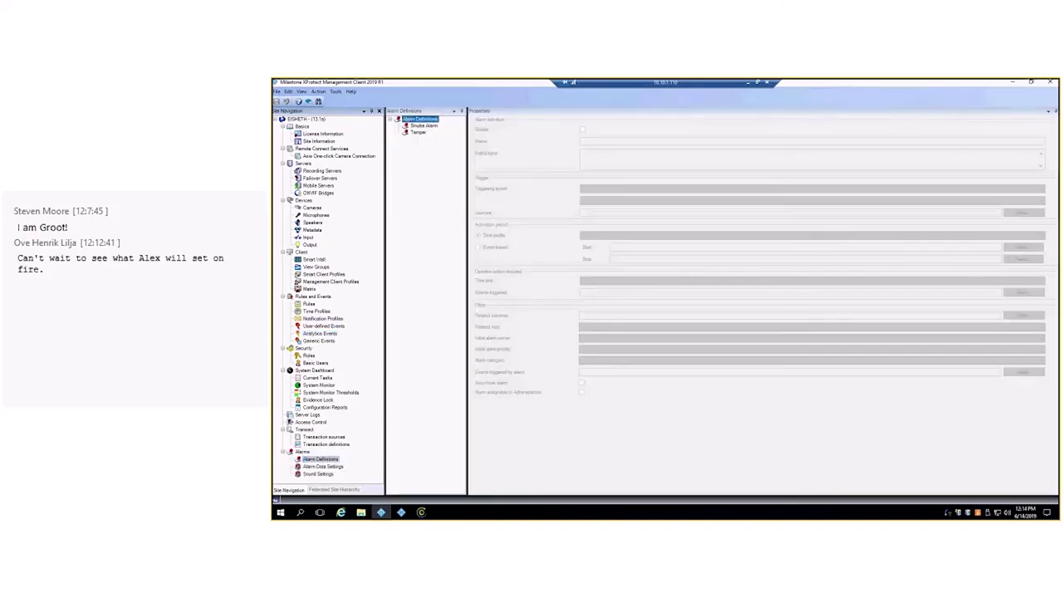
left_click(424, 125)
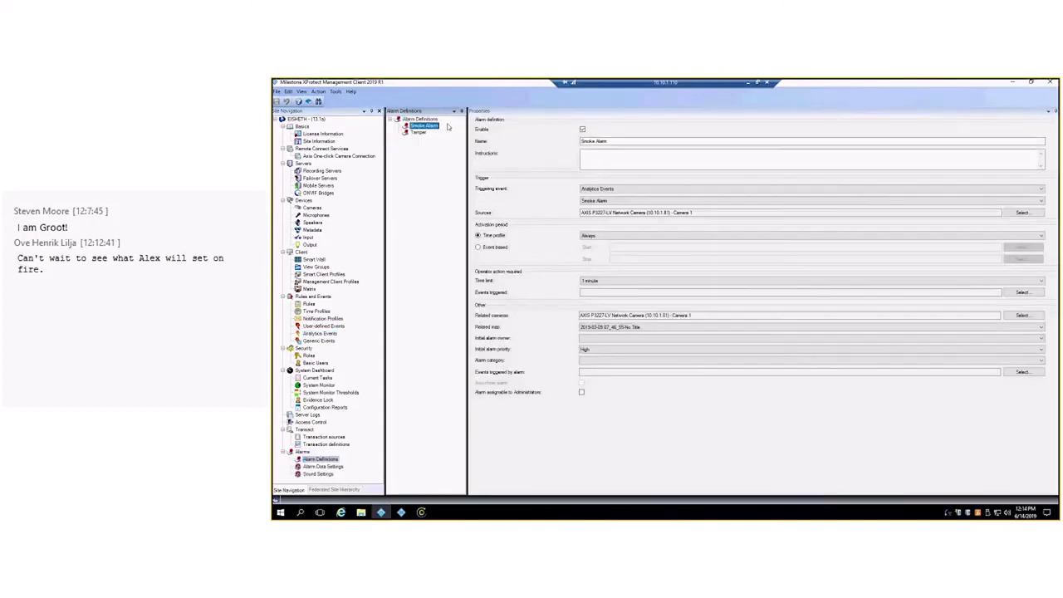
left_click(650, 188)
left_click(610, 206)
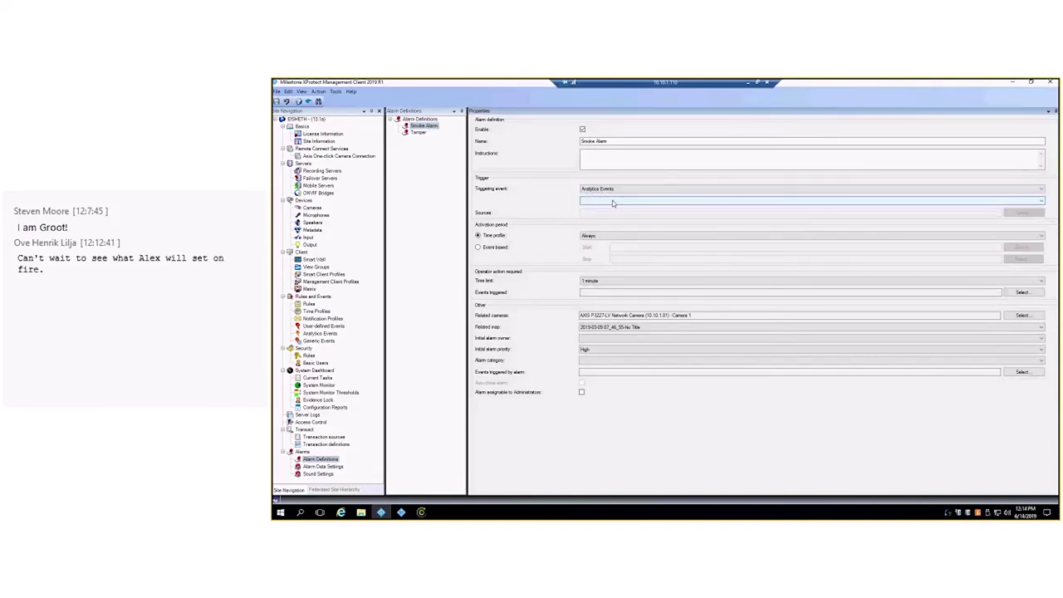
left_click(612, 201)
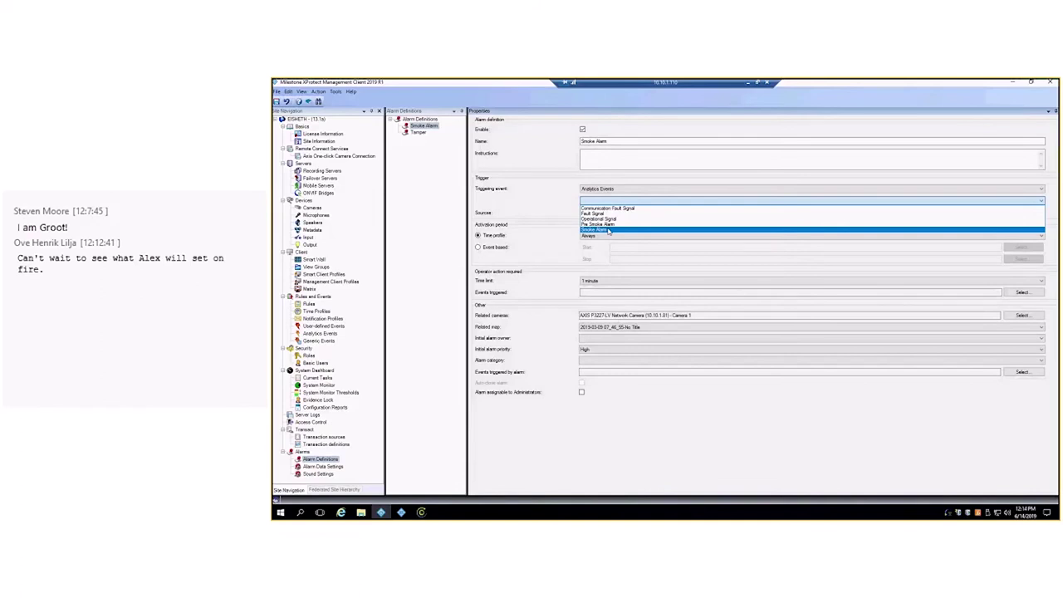
left_click(608, 229)
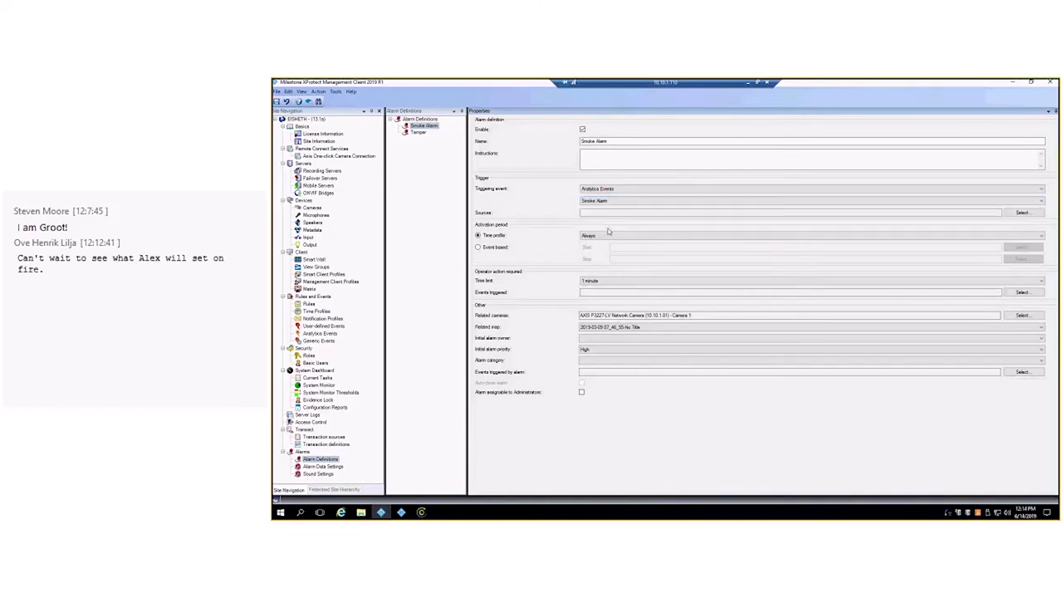
Step: Set AXIS P3227-LV Network Camera (10.10.1.81) - Camera 1 from the Home group as the Smoke Alarm definition's source
left_click(1022, 212)
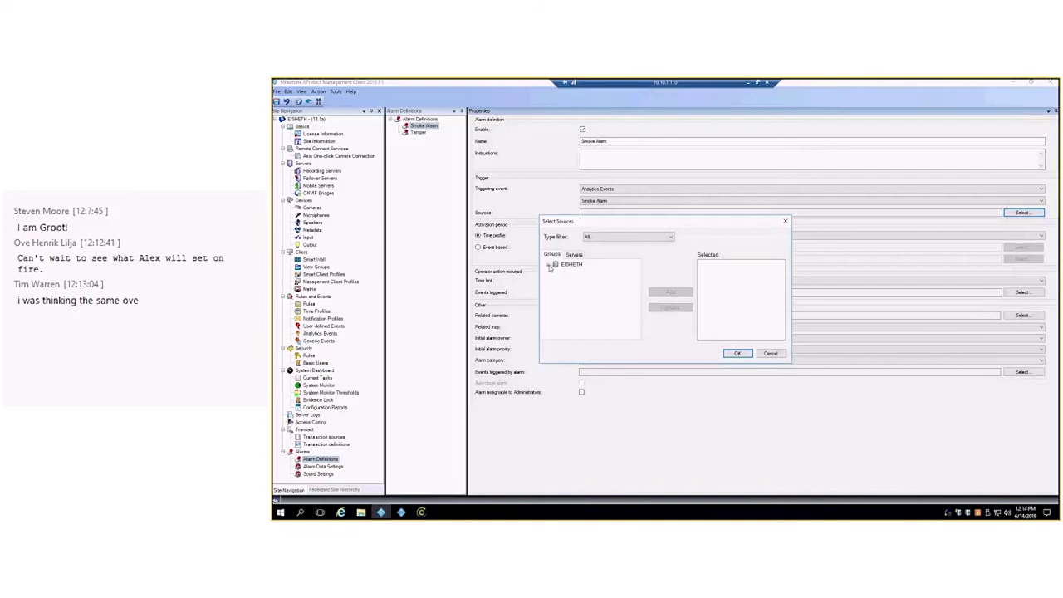
left_click(548, 266)
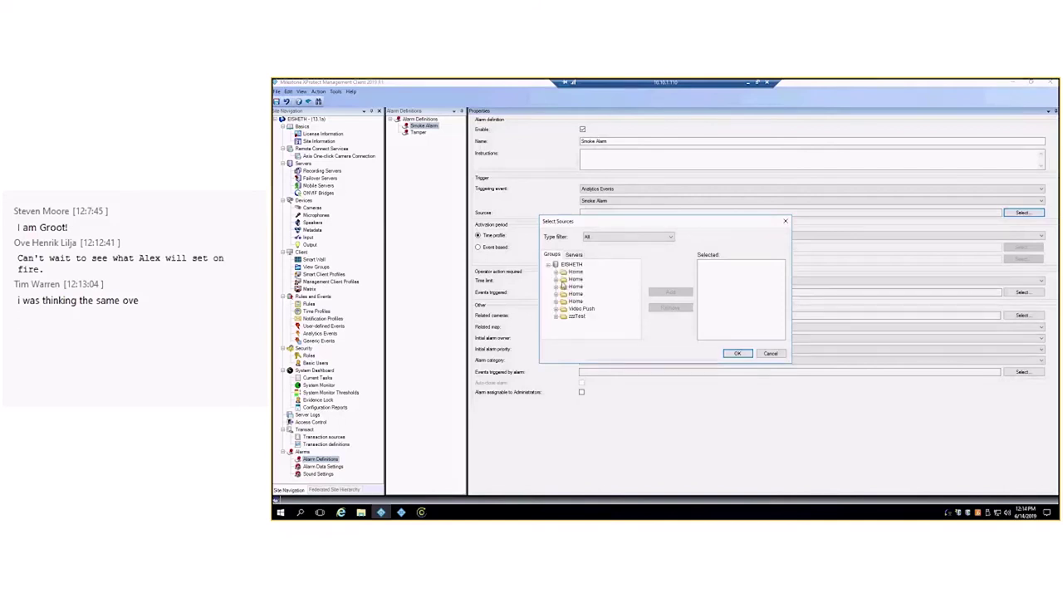
double_click(563, 286)
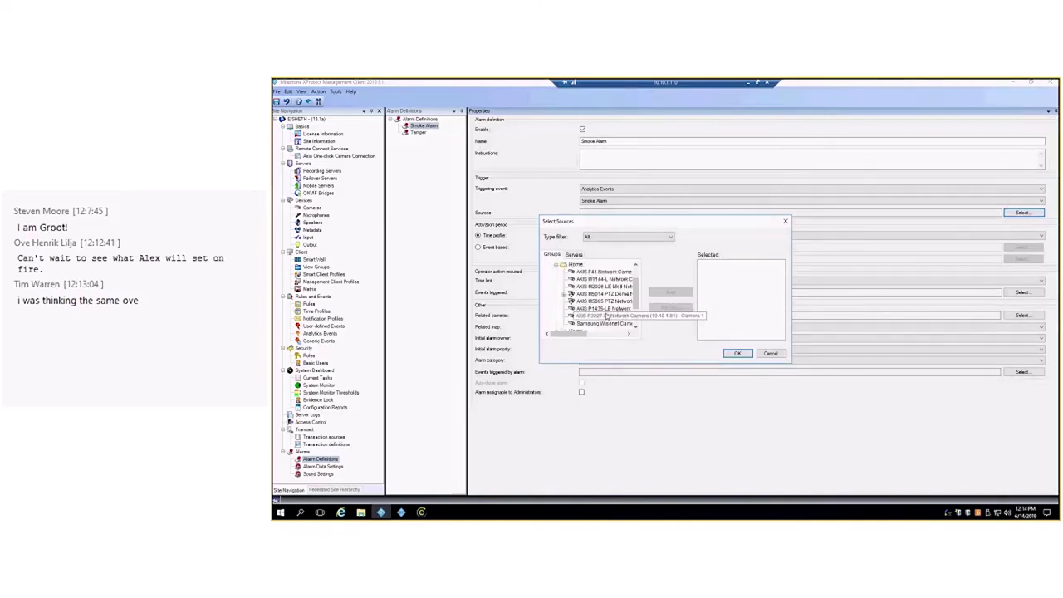
left_click(608, 315)
left_click(671, 292)
left_click(738, 353)
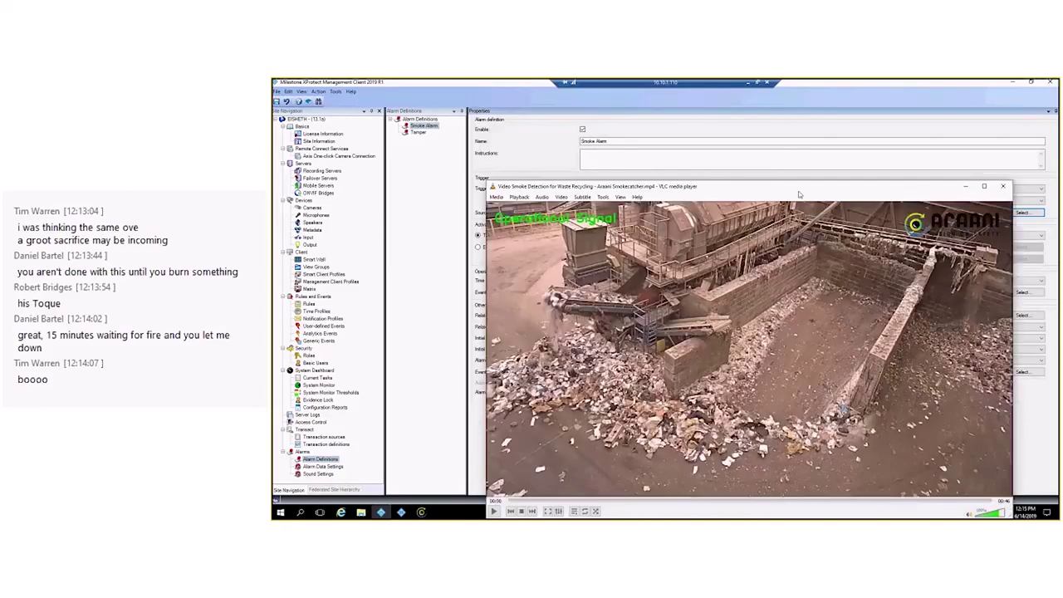
Step: Play the waste recycling smoke detection video in a maximized VLC window and close the player
left_click_drag(799, 194, 736, 79)
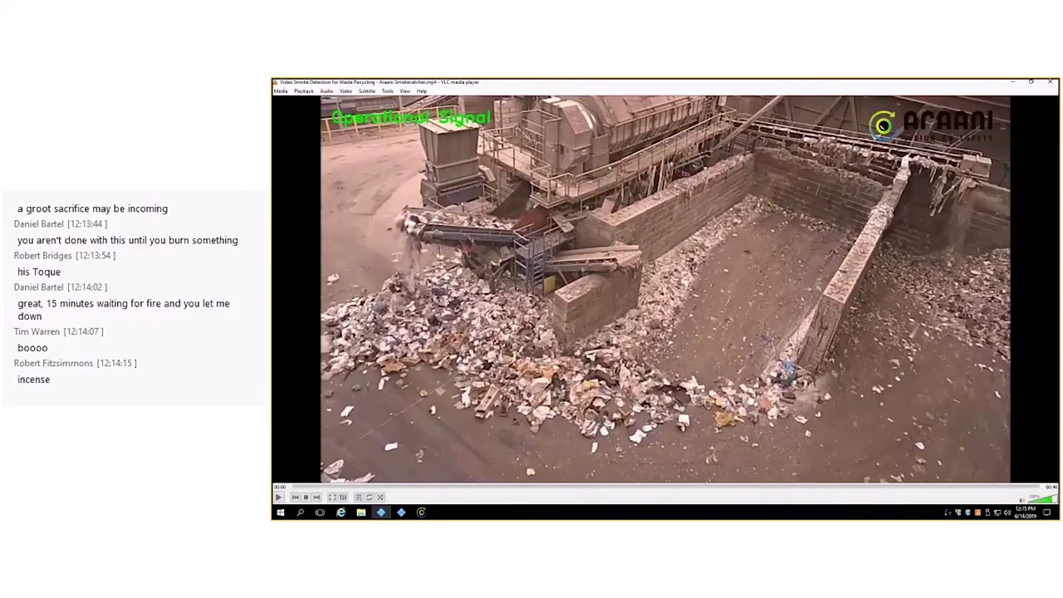
left_click(279, 497)
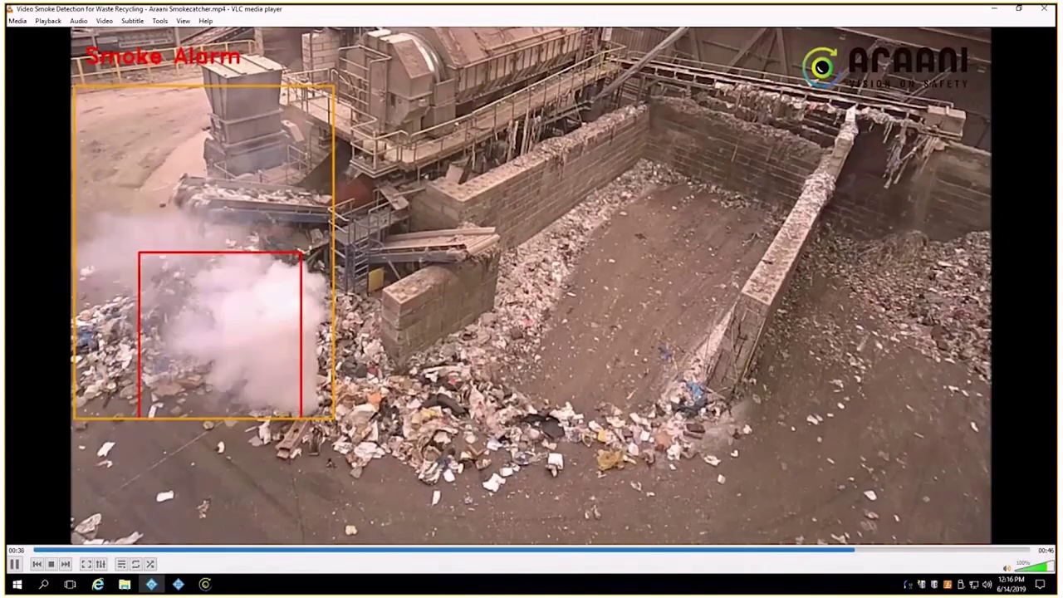
left_click(1045, 10)
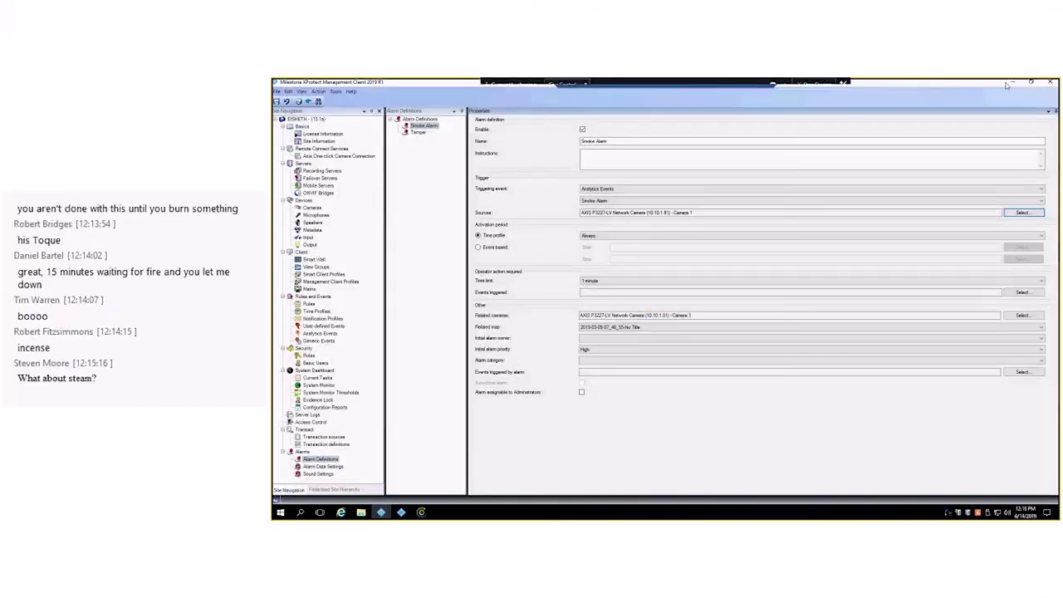
Step: Switch to XProtect Smart Client, check Camera 1's playback and live video, and glance at the SmokeCatcher Bridge Client
left_click(1008, 84)
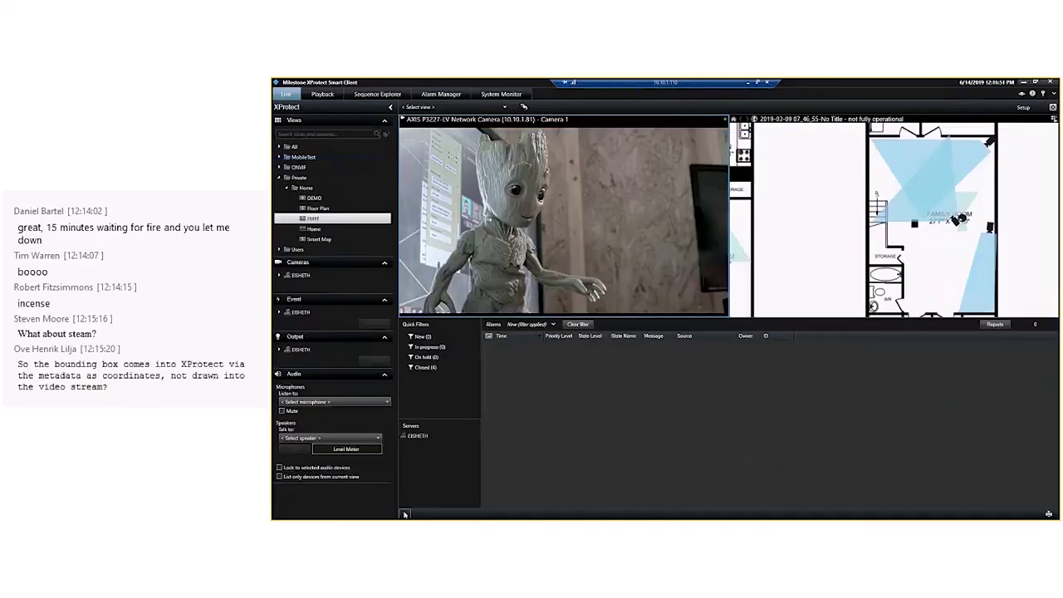
left_click(322, 94)
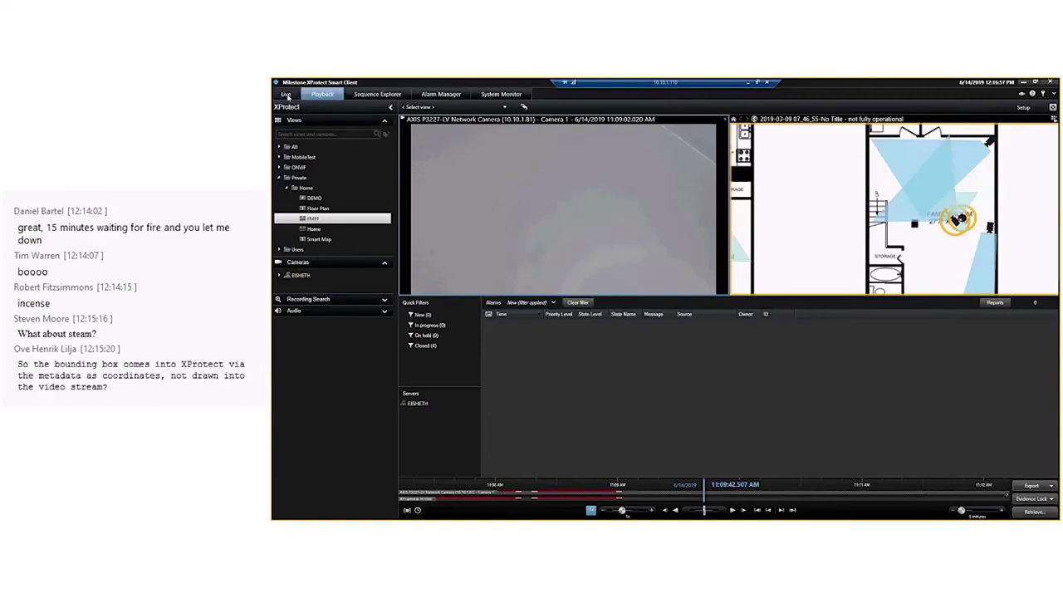
left_click(286, 95)
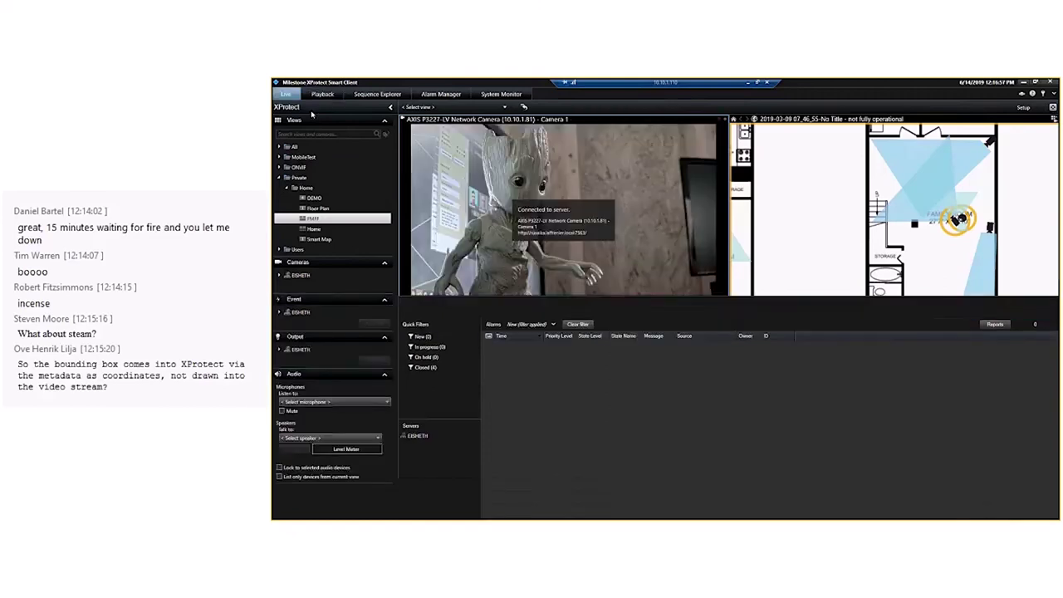
key("alt+Tab")
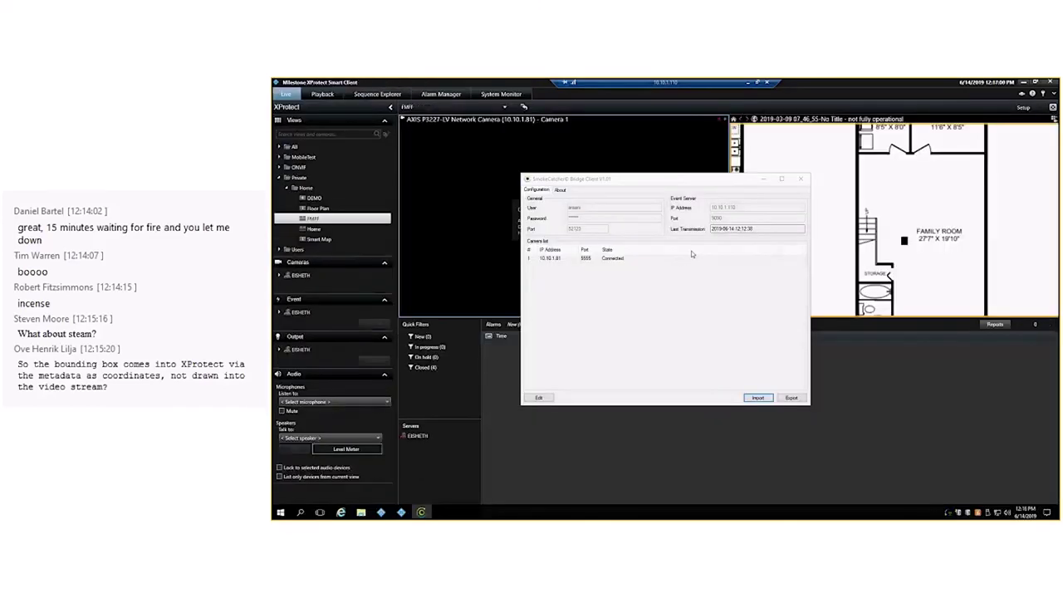
left_click(681, 107)
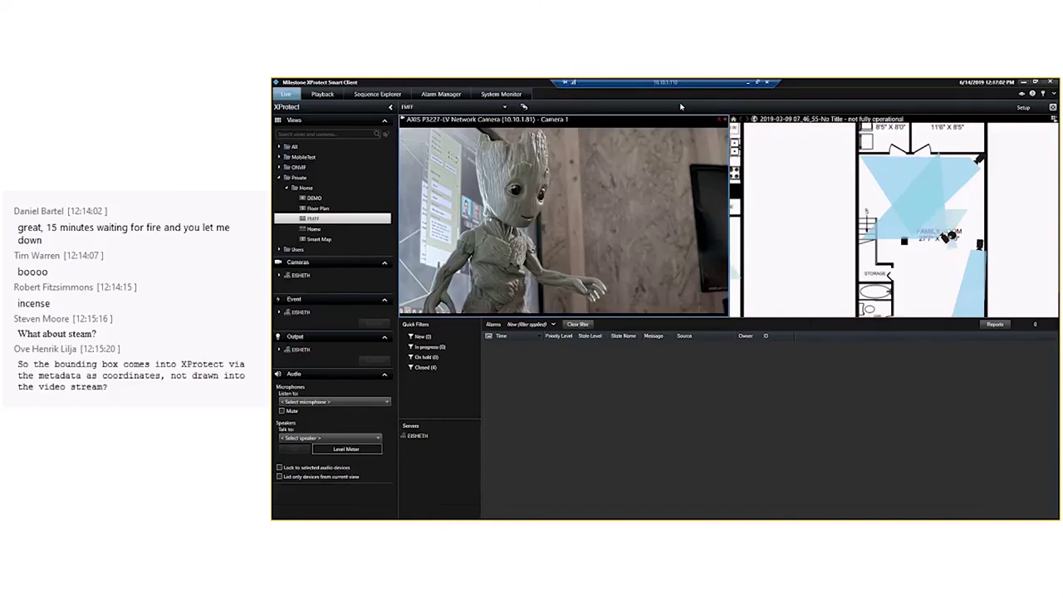
Step: Look at the Floor Plan view and return to the FMFF view
mouse_move(635, 208)
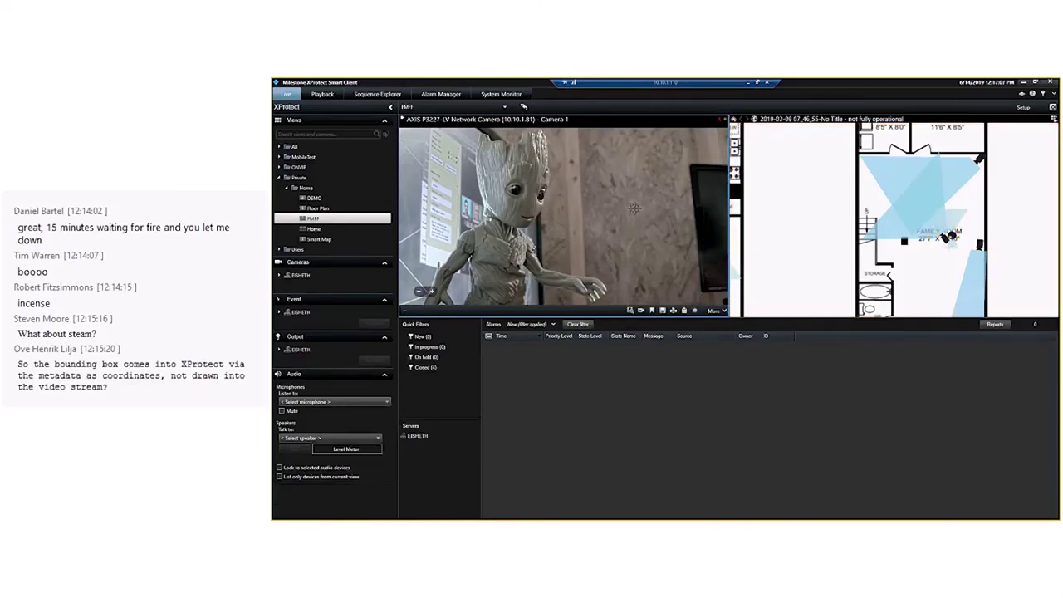
left_click(319, 208)
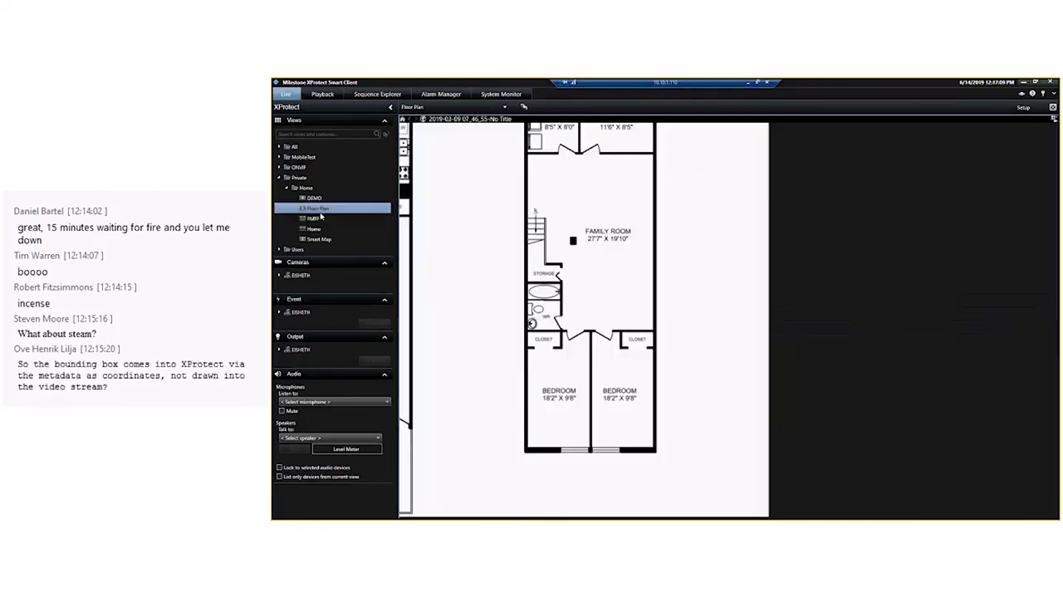
left_click(321, 217)
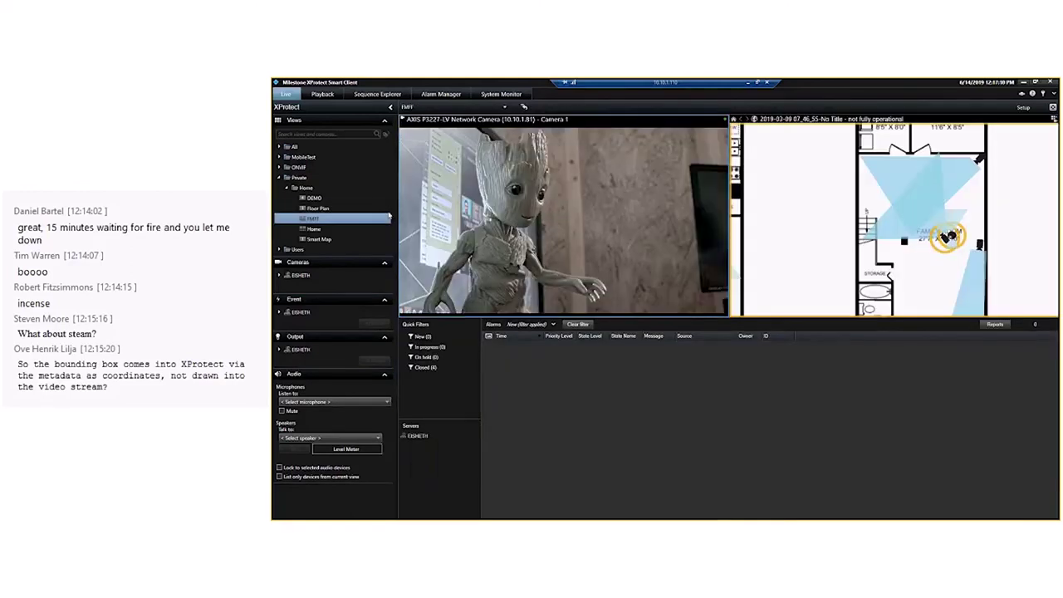
mouse_move(583, 162)
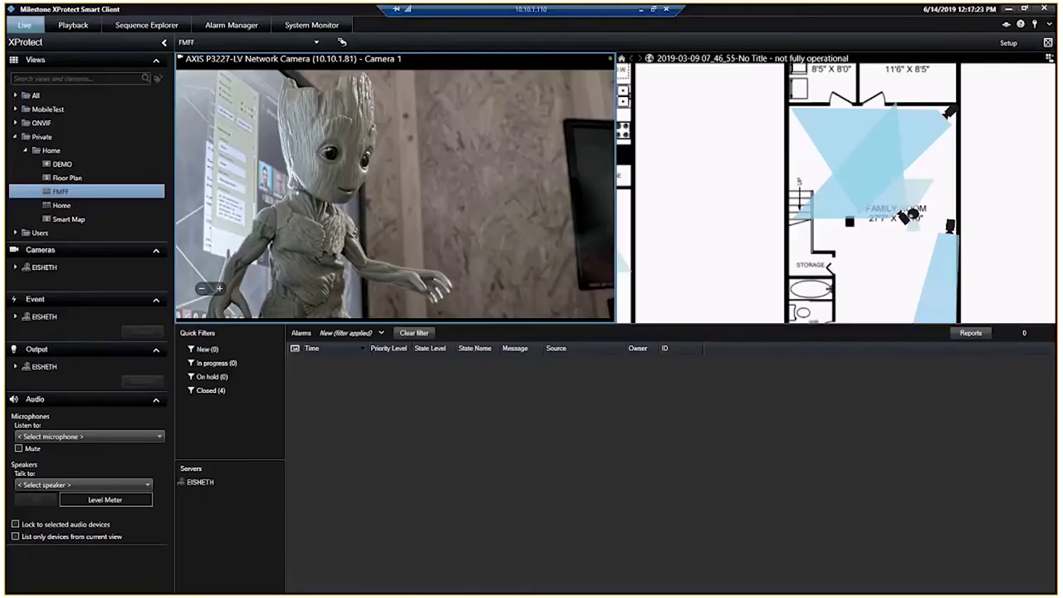
left_click(909, 215)
left_click(907, 216)
left_click(907, 216)
left_click(907, 216)
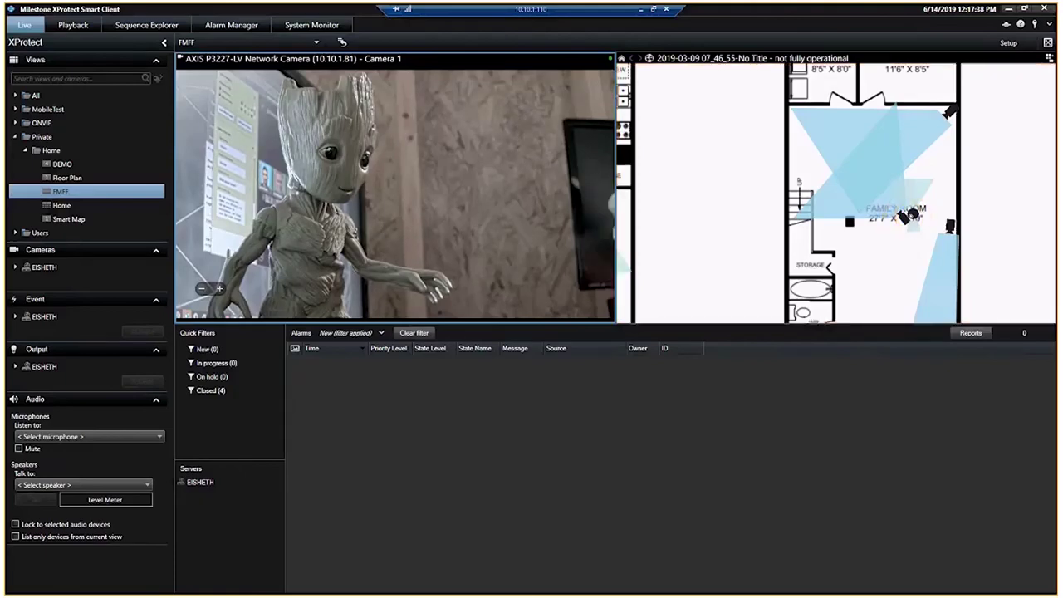
left_click(908, 216)
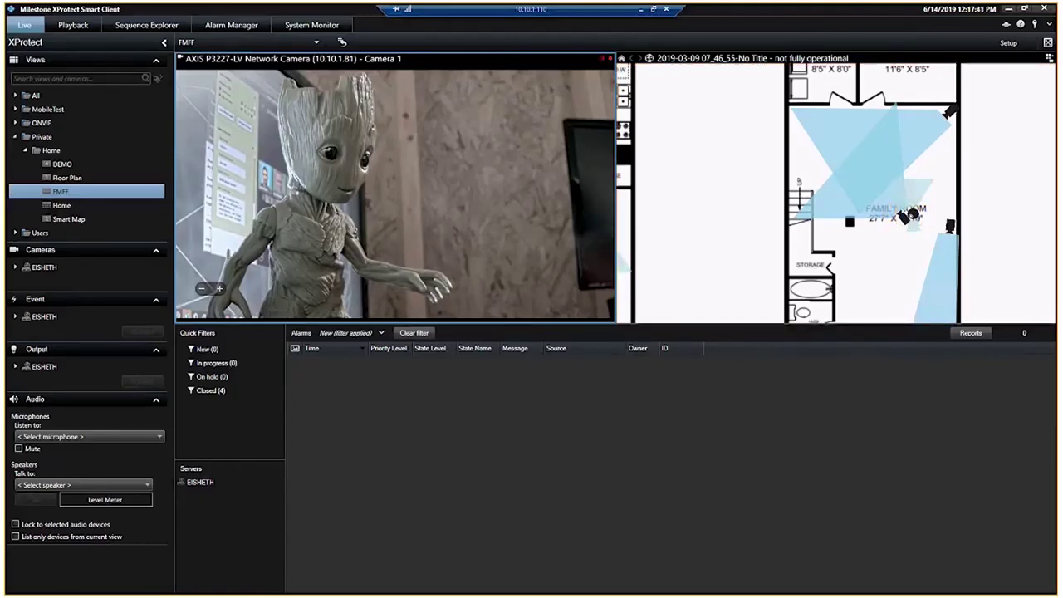
left_click(909, 215)
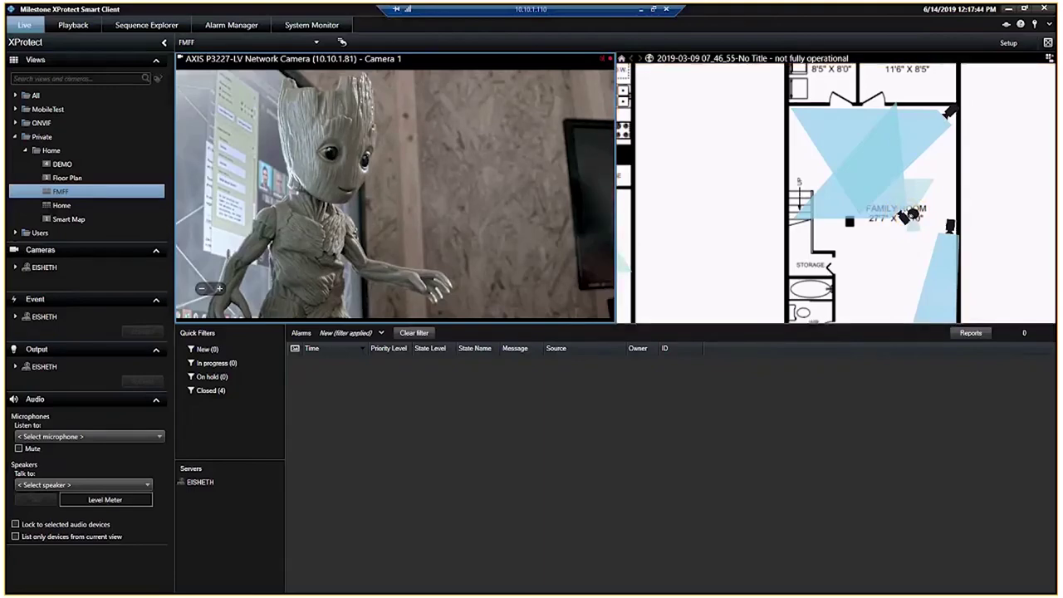
left_click(909, 215)
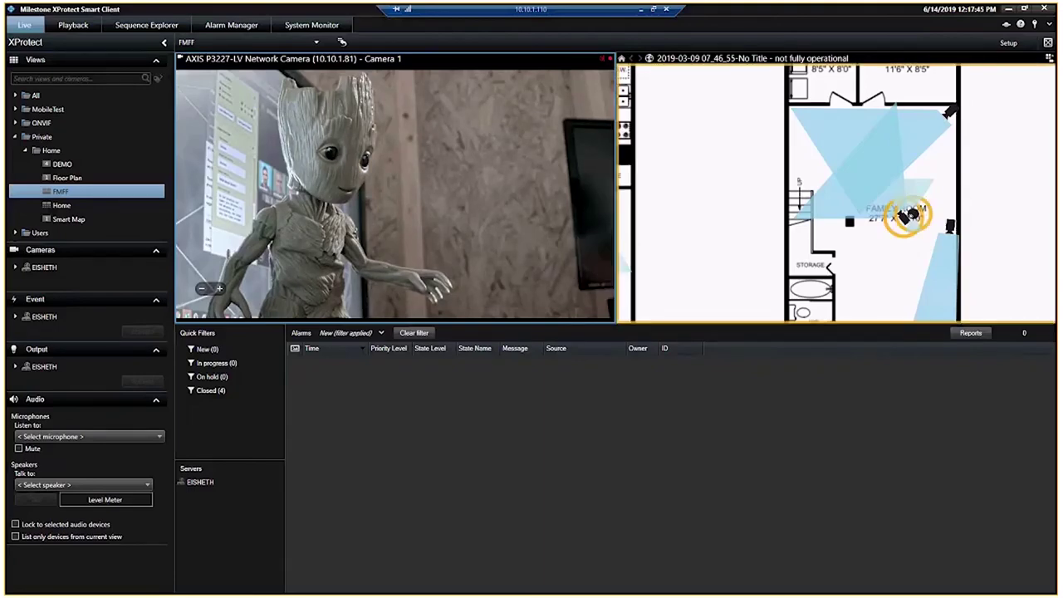
left_click(909, 215)
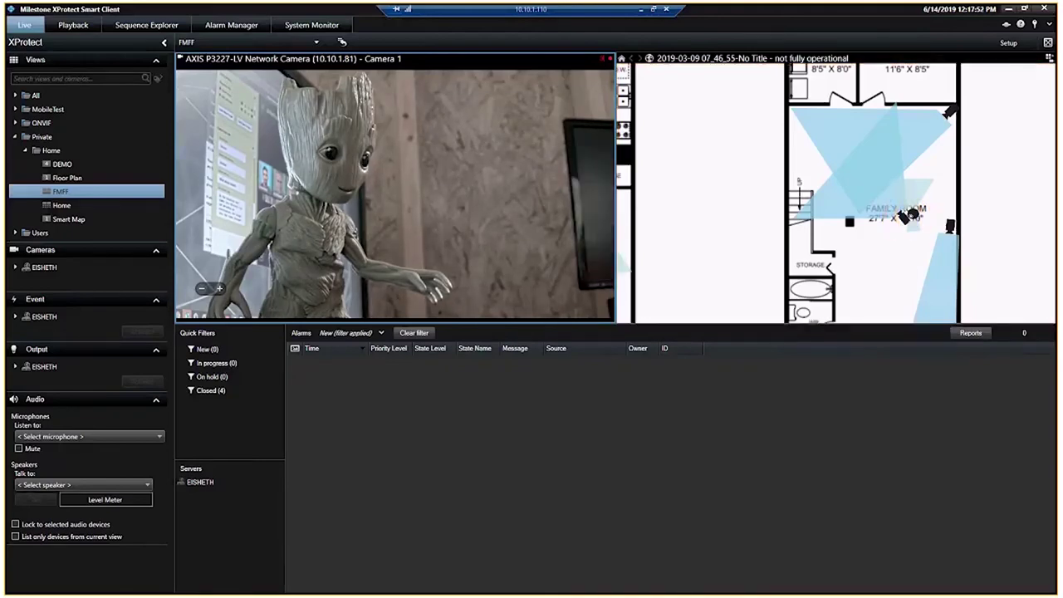
left_click(909, 216)
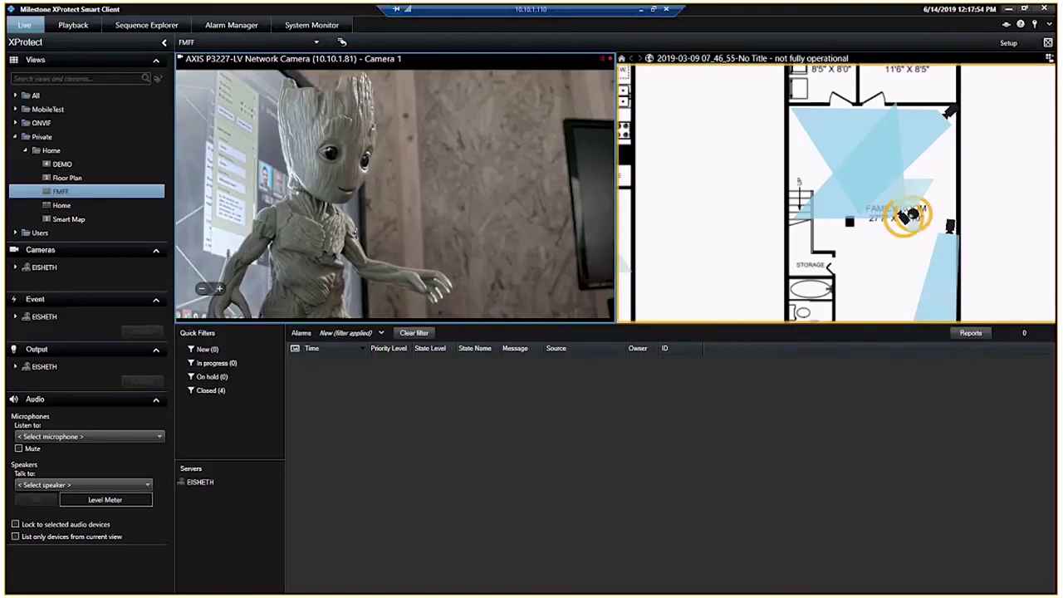
left_click(909, 216)
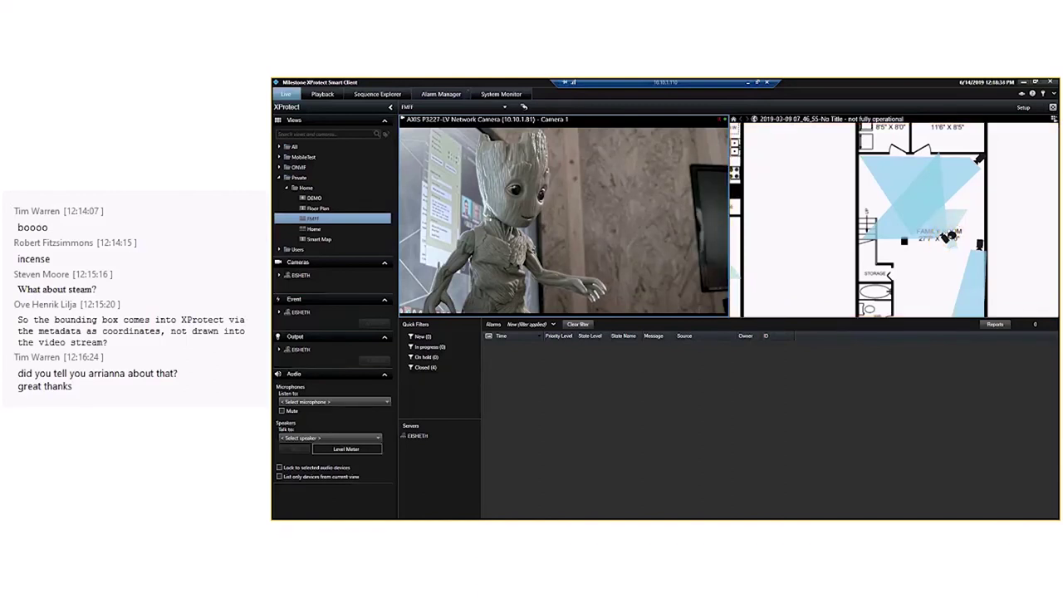
left_click(948, 236)
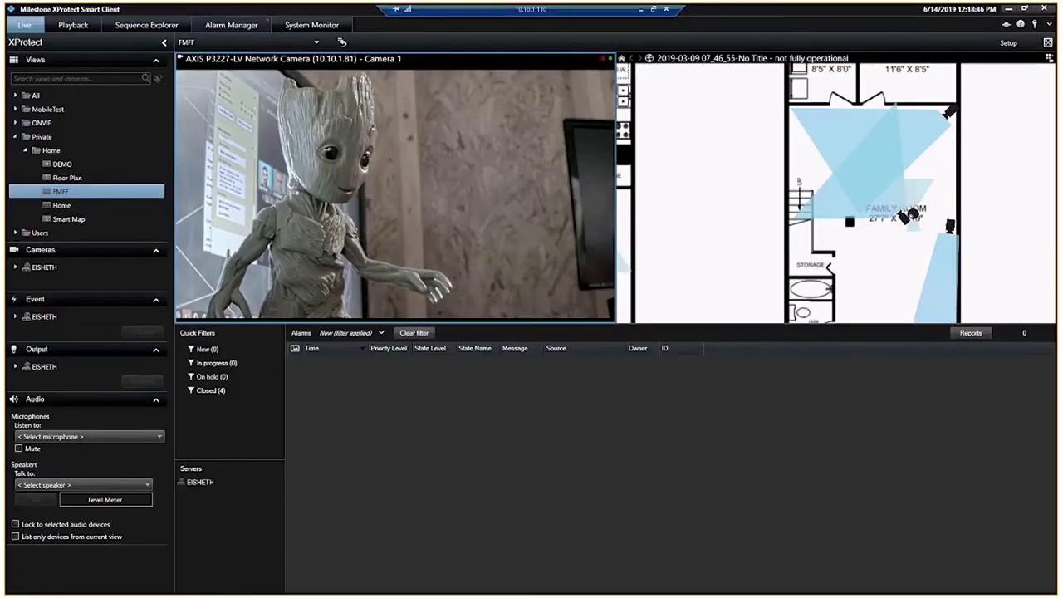
left_click(906, 217)
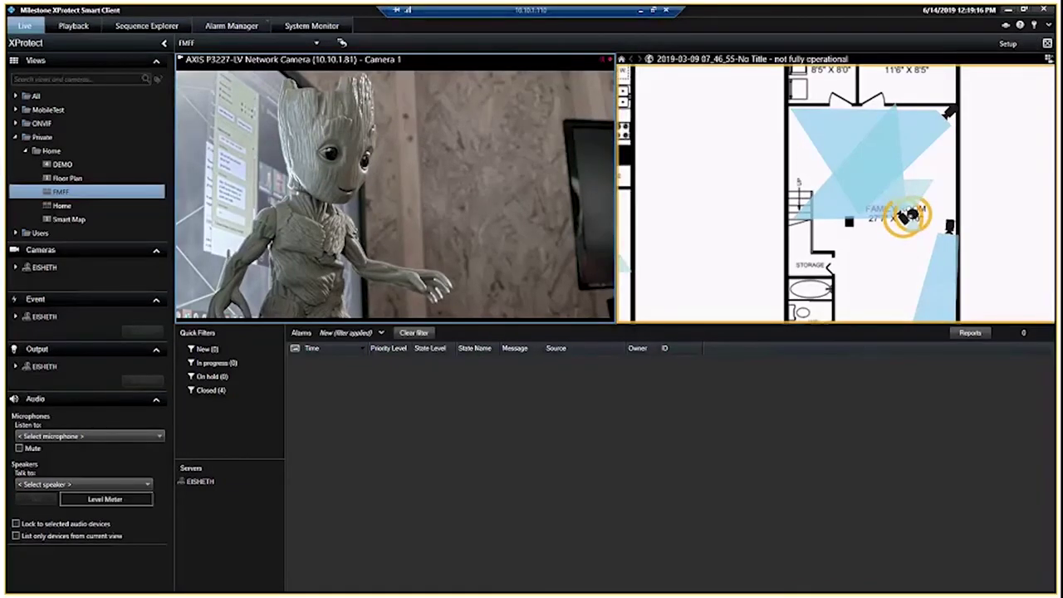
left_click(908, 216)
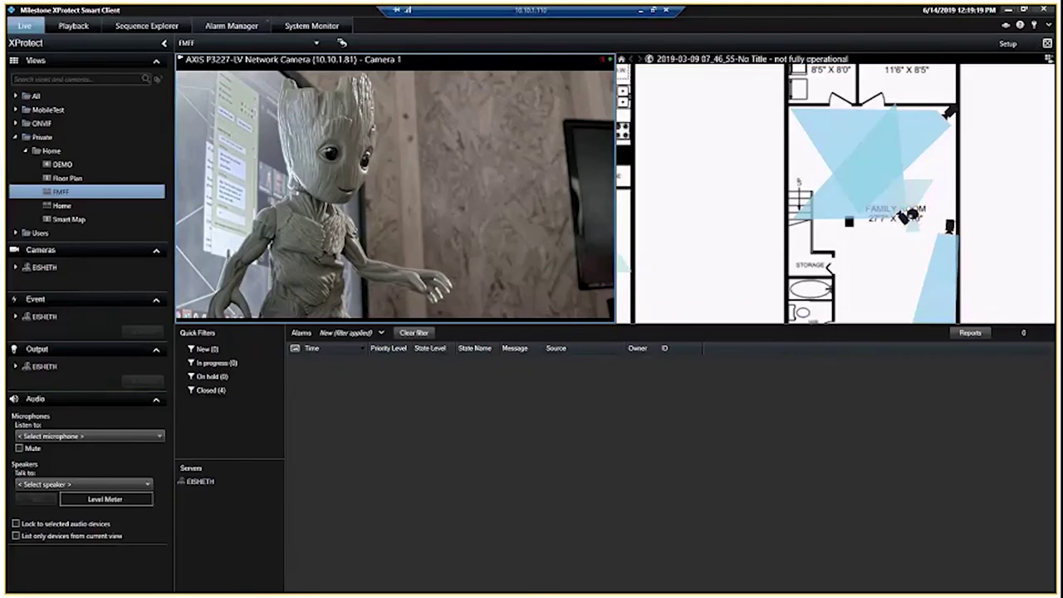
left_click(907, 216)
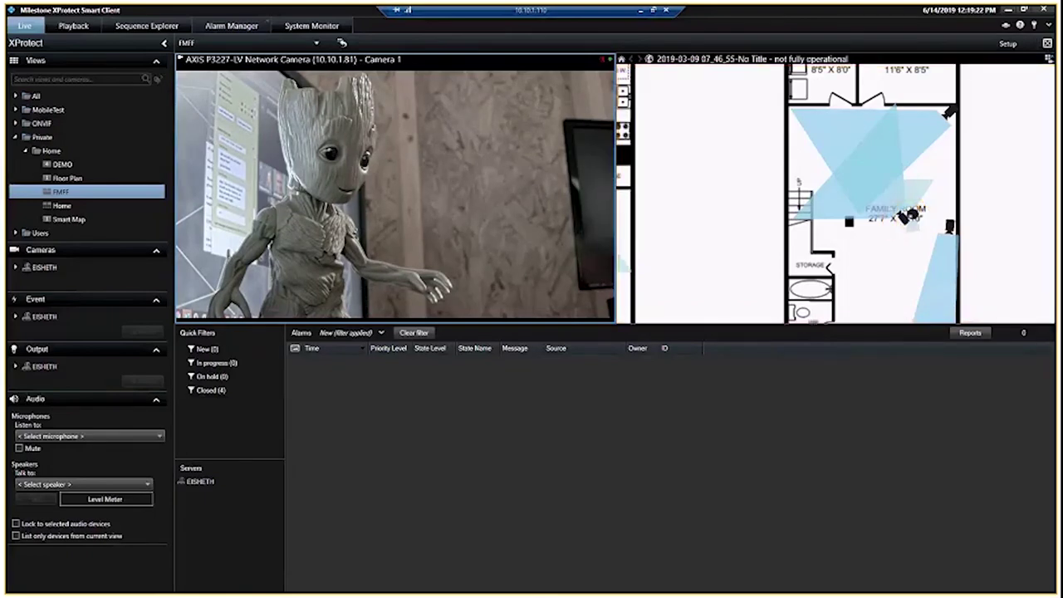
left_click(907, 216)
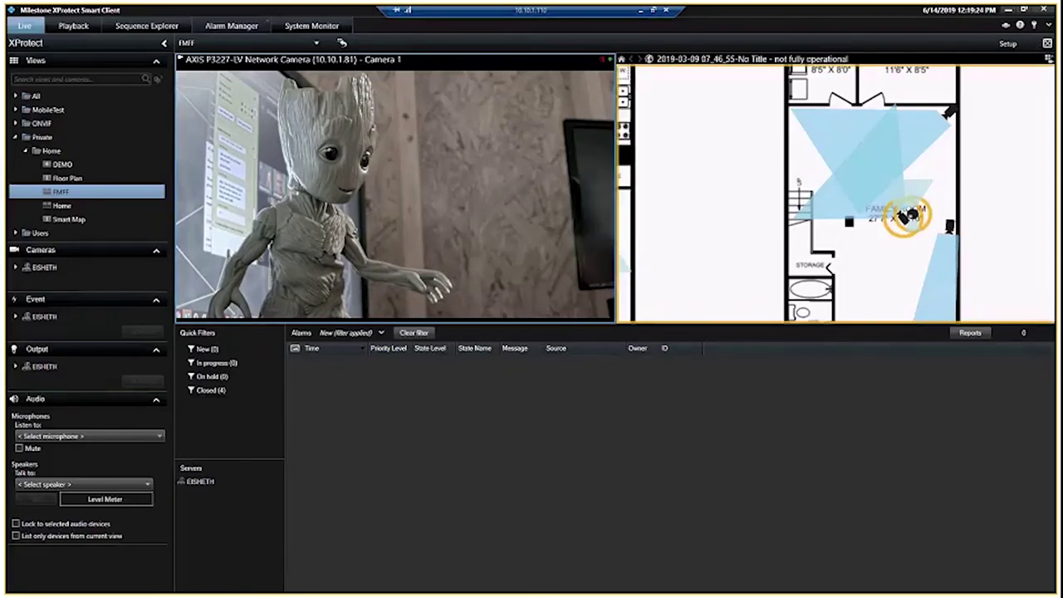
left_click(907, 216)
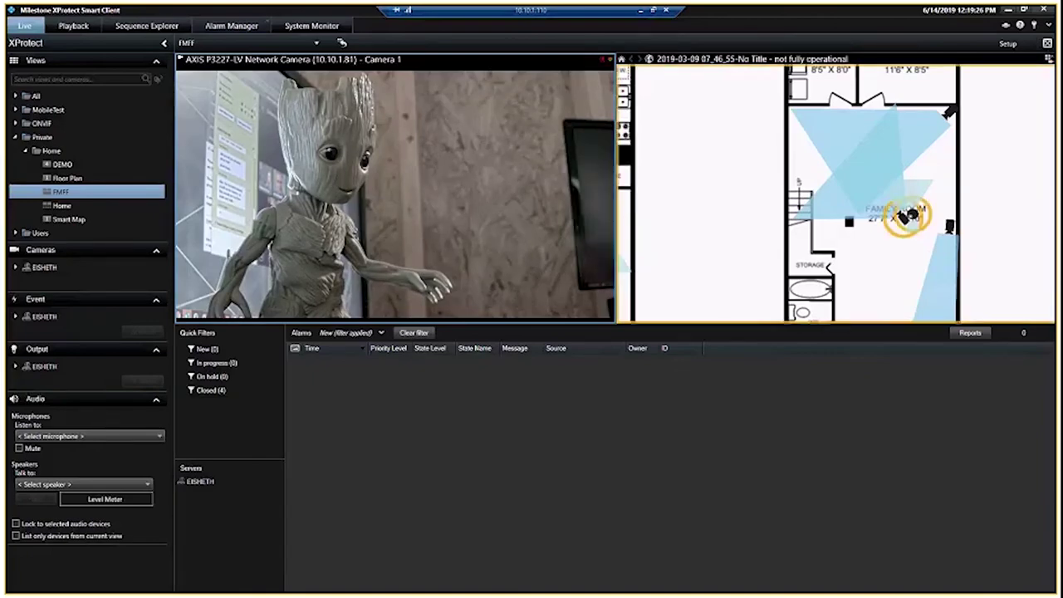